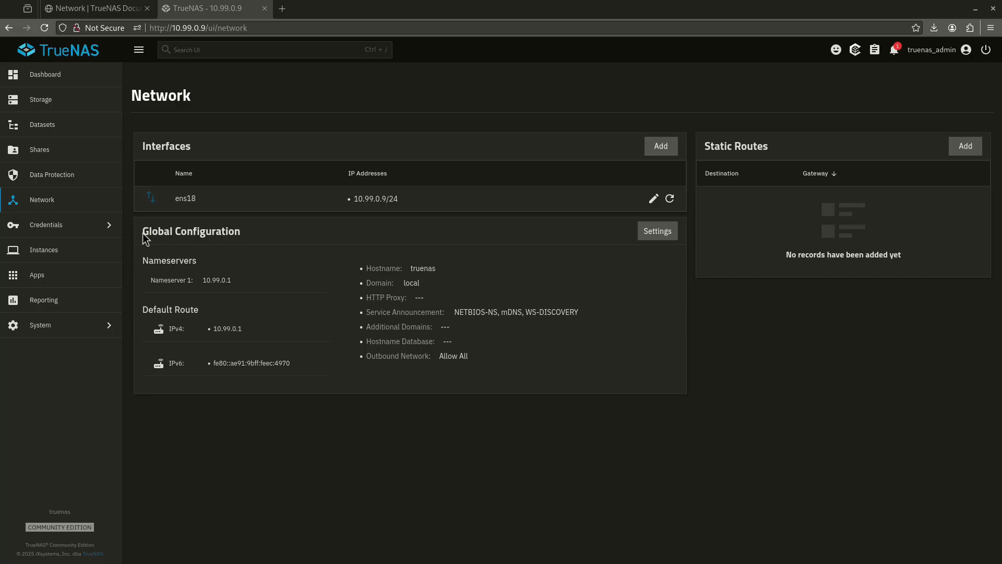
Open the global network configuration and look over the hostname and the Domain help
left_click_drag(144, 234, 208, 232)
left_click(165, 230)
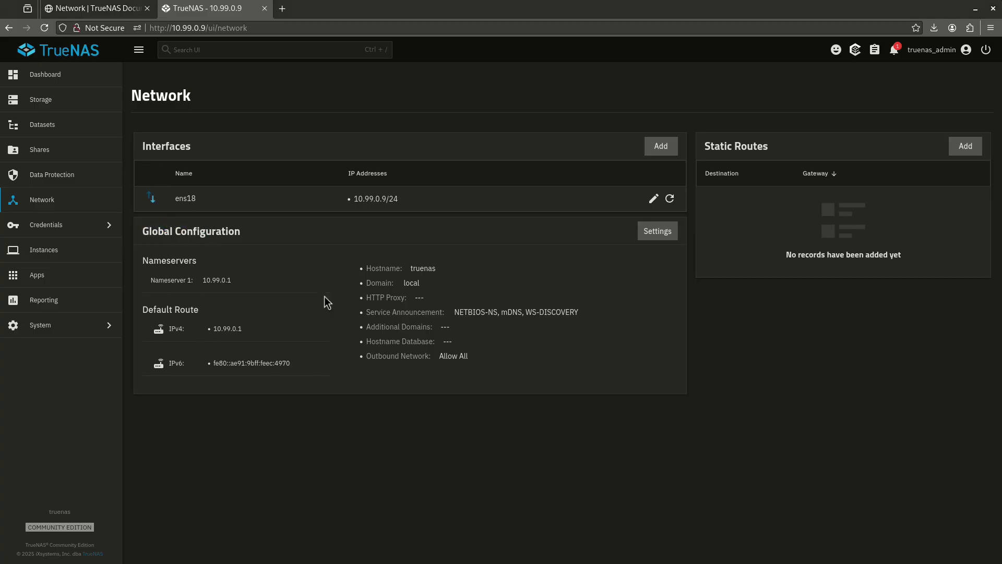
left_click(648, 233)
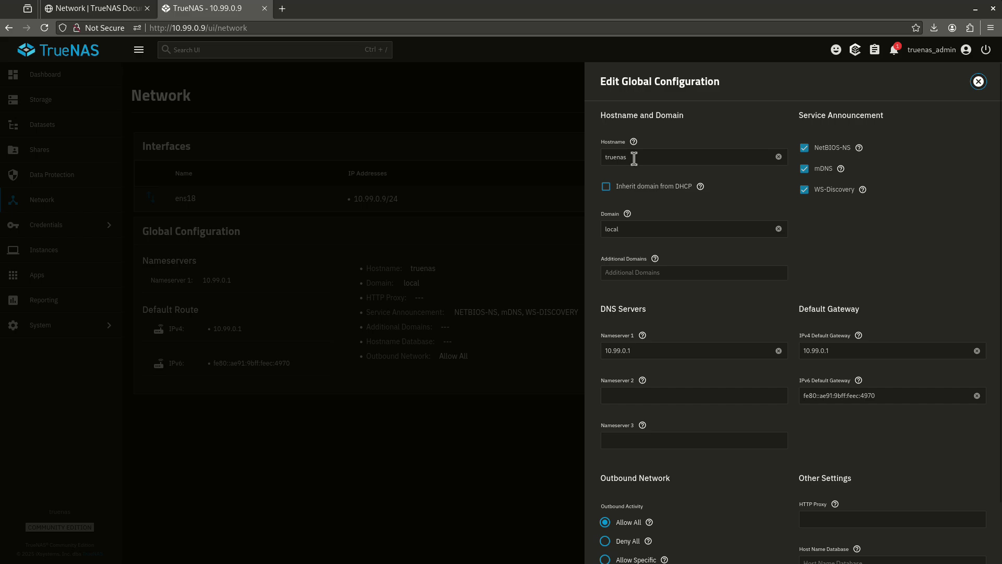
left_click(634, 158)
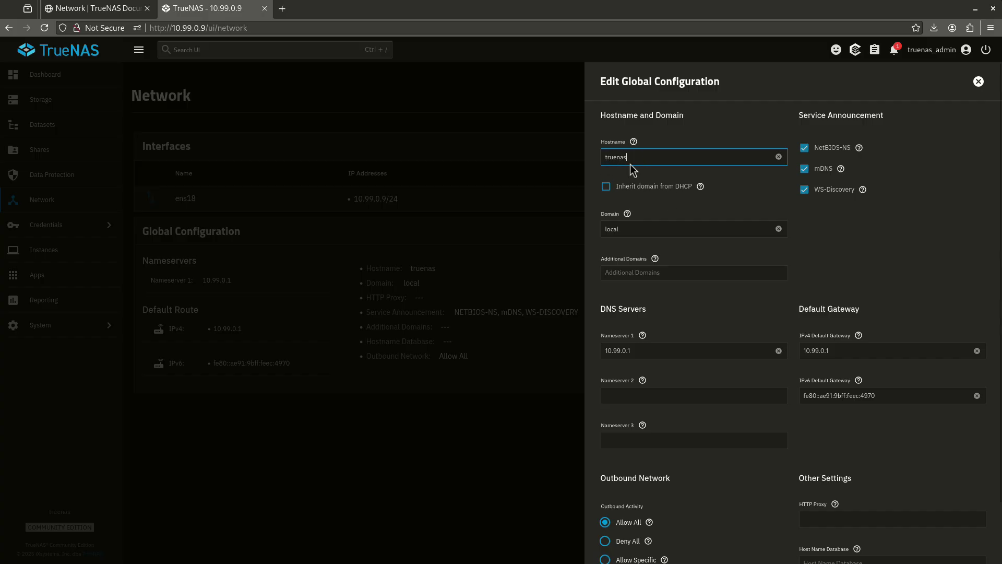
left_click_drag(633, 157, 561, 155)
left_click(670, 156)
left_click(628, 213)
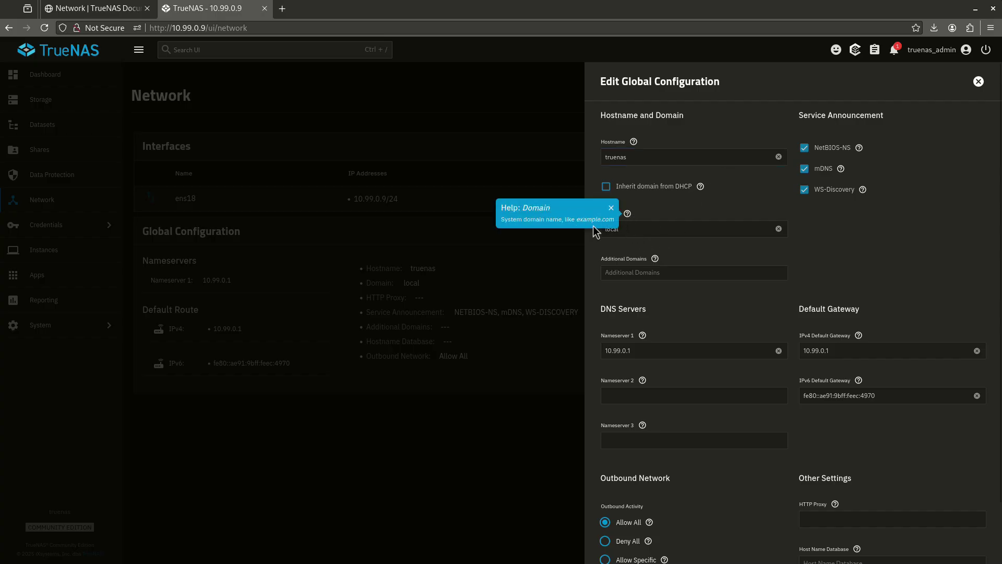
left_click(647, 221)
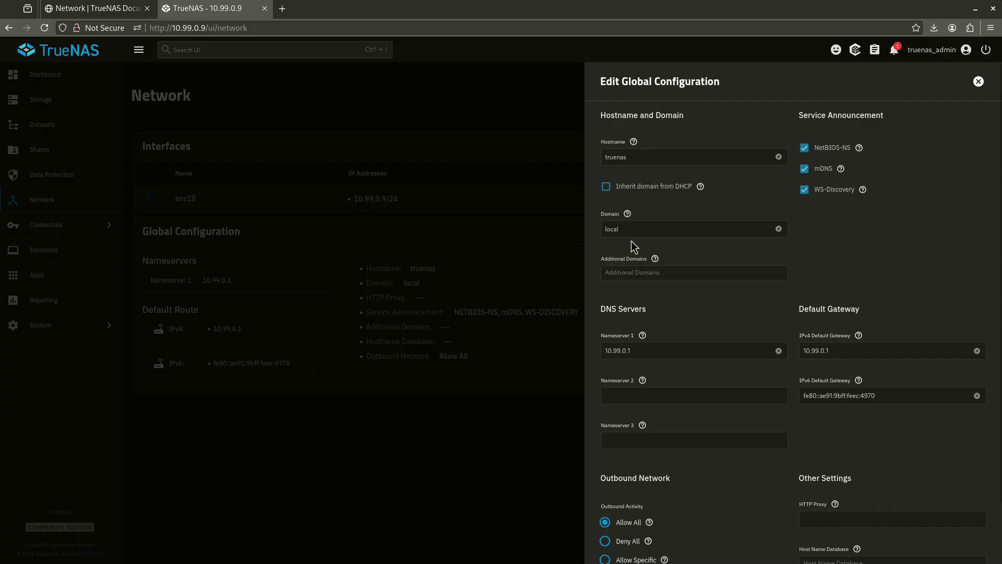
scroll(647, 256, "down", 2)
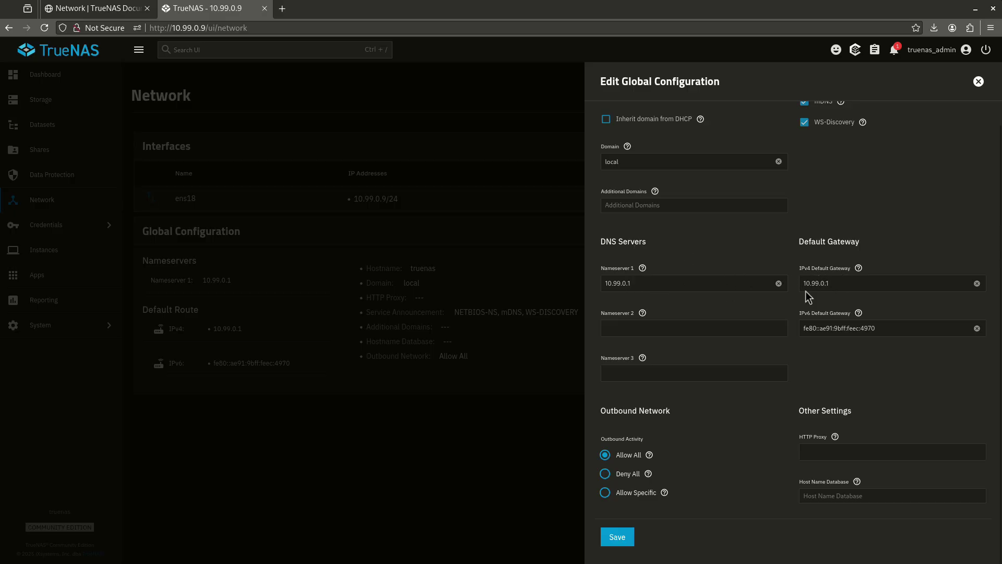
Enter nameservers 1.1.1.1, 8.8.8.8 and 10.99.0.1 and save the configuration
triple_click(647, 287)
type("1.1.1.1")
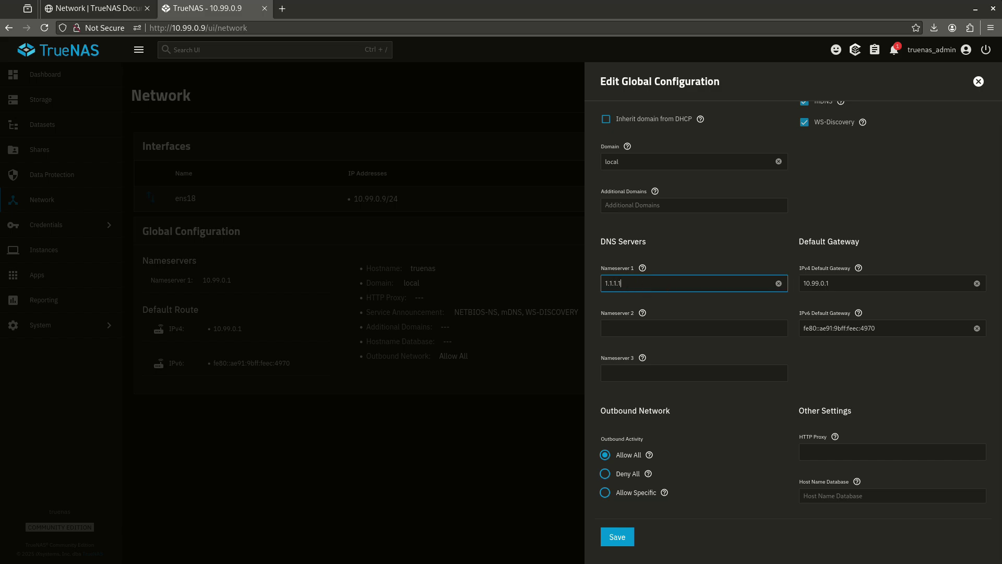
left_click(695, 328)
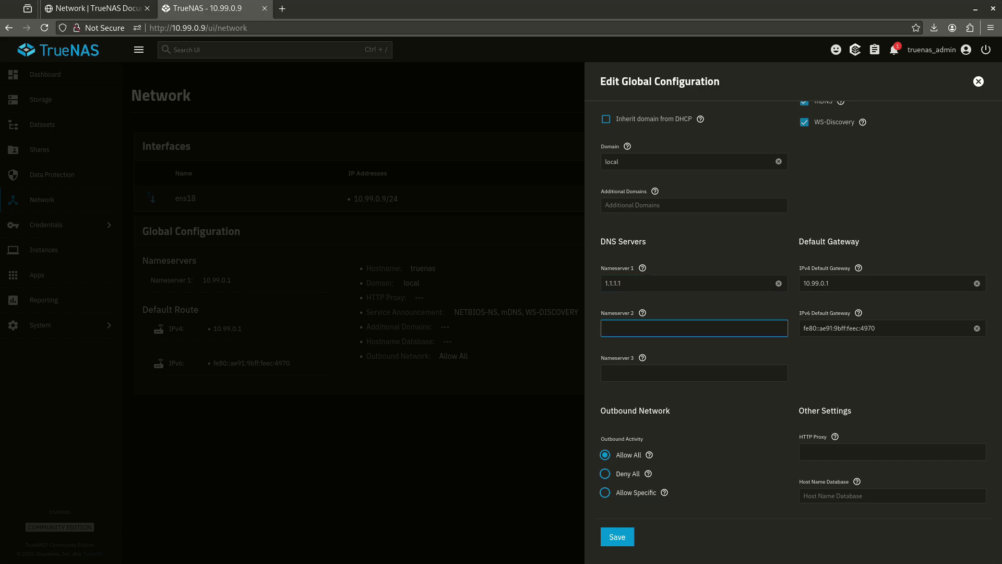
type("8.8.8.8")
left_click(695, 373)
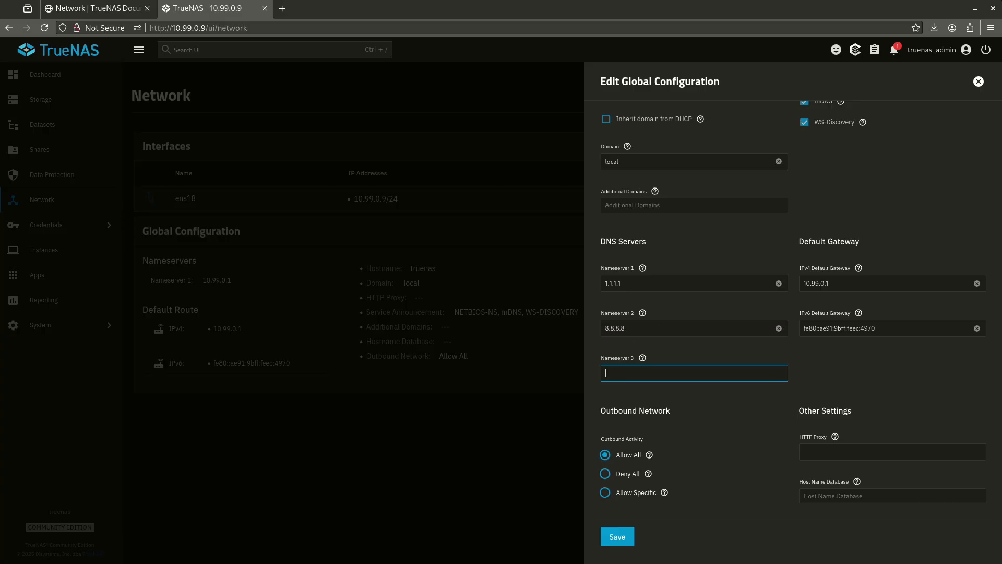
type("10.99.0.1")
scroll(735, 300, "up", 3)
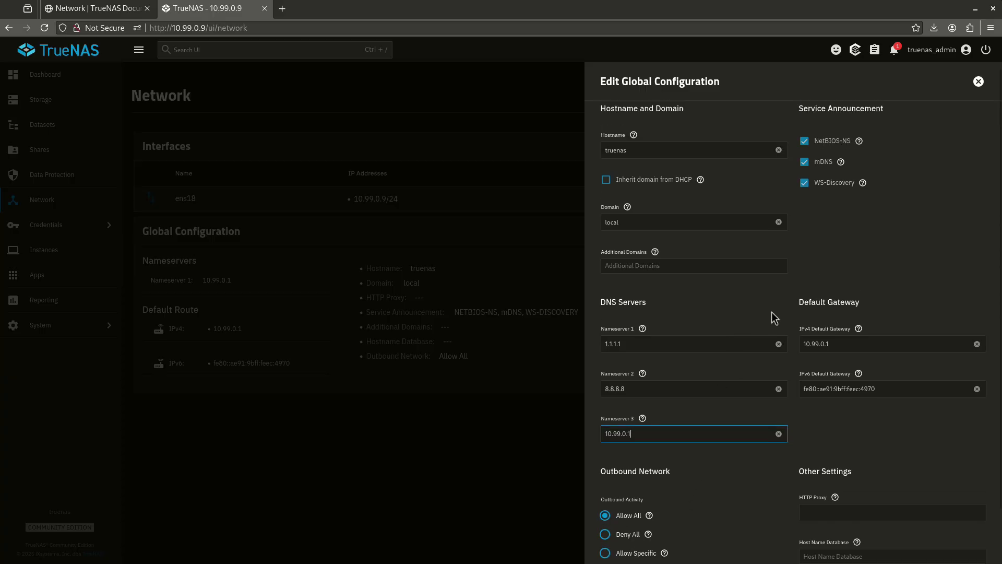
scroll(747, 397, "down", 2)
left_click(618, 536)
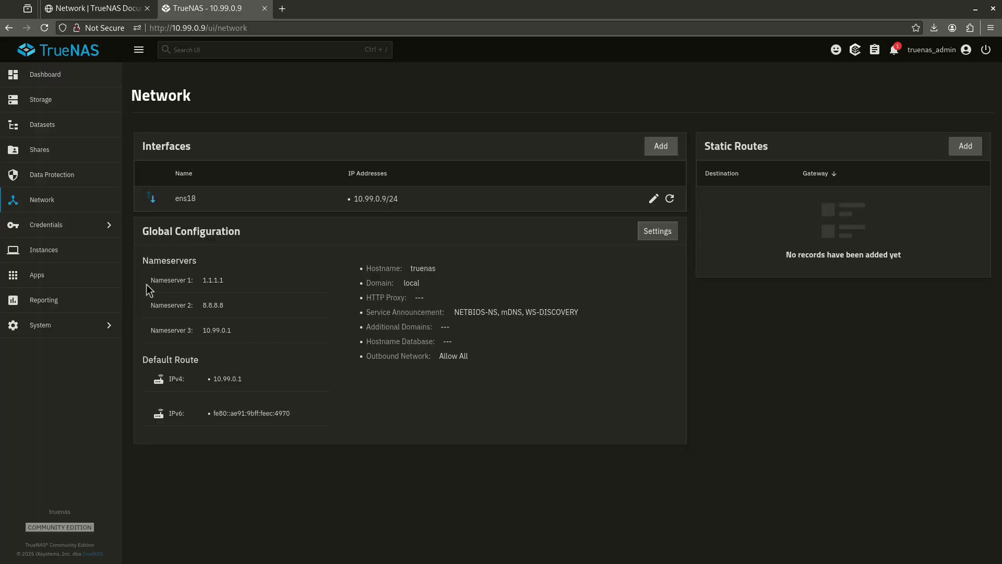
Go to the Instances page, which shows no instances yet
left_click_drag(147, 284, 219, 331)
left_click(221, 312)
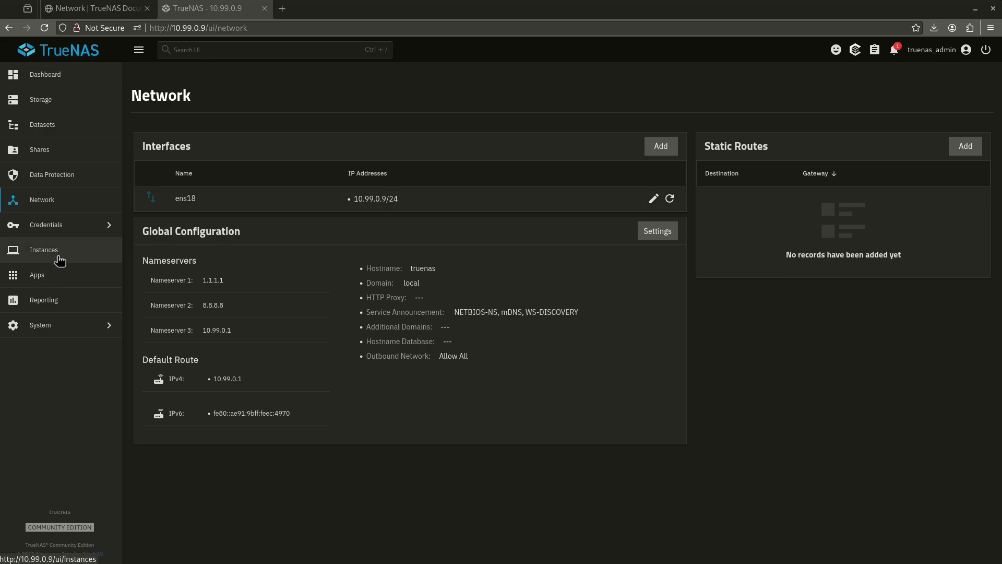
left_click(102, 255)
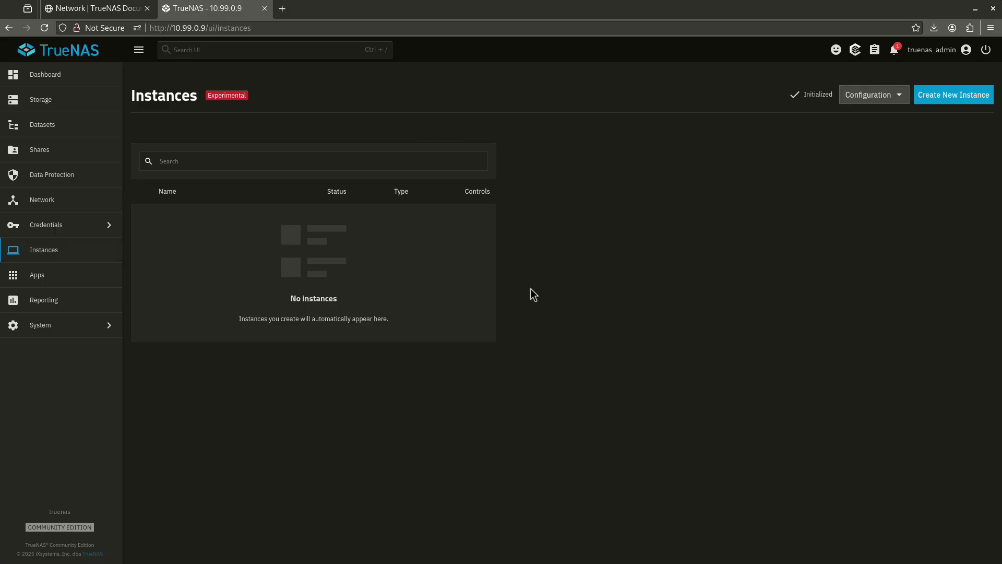
Check the Instances global settings (pool tank, bridge Automatic) unchanged, then go back to Network
left_click(884, 102)
left_click(877, 120)
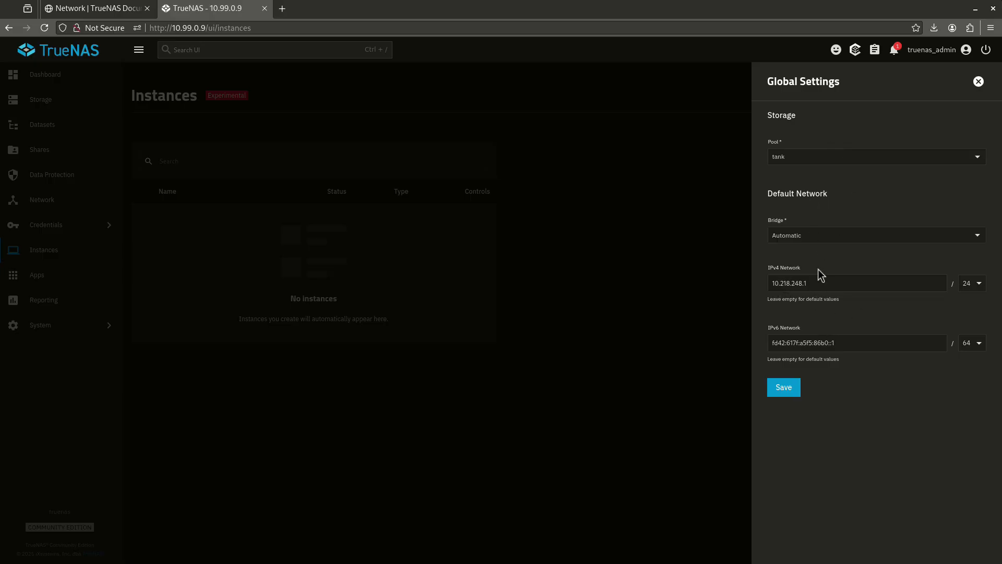
left_click(979, 82)
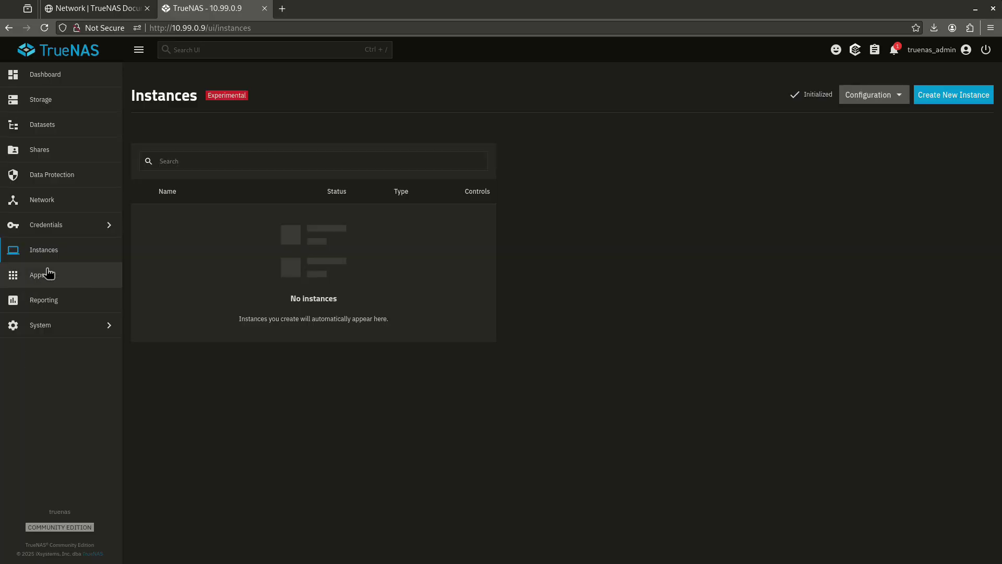
left_click(42, 202)
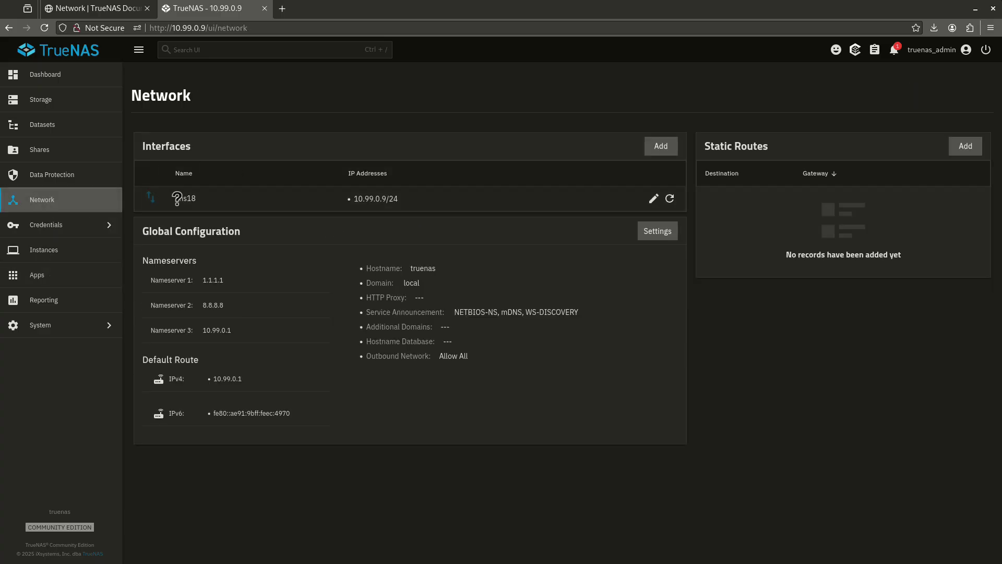
Add a Bridge interface named br0 with member ens18, keeping Enable Learning on
left_click(654, 154)
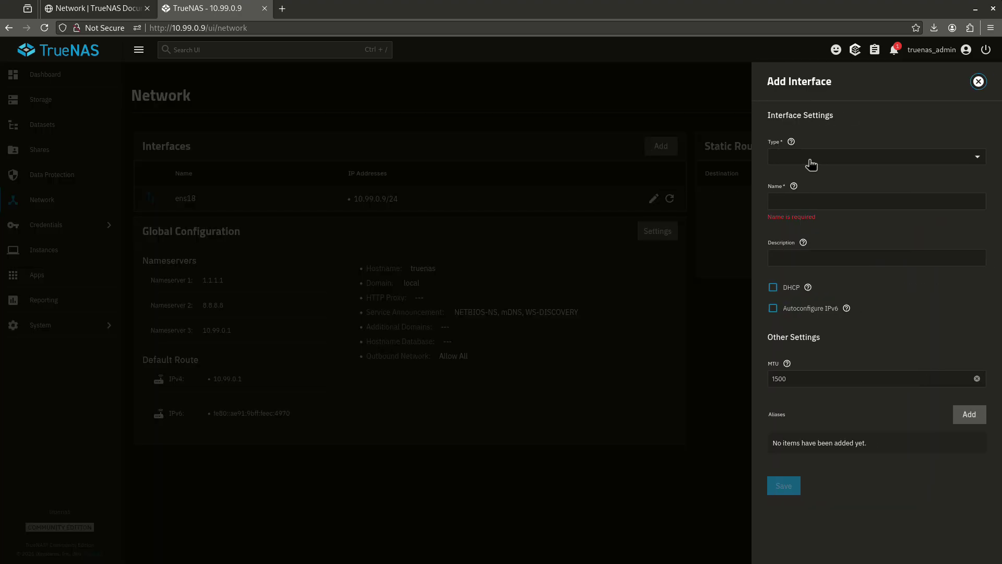
left_click(811, 165)
left_click(801, 181)
left_click(807, 203)
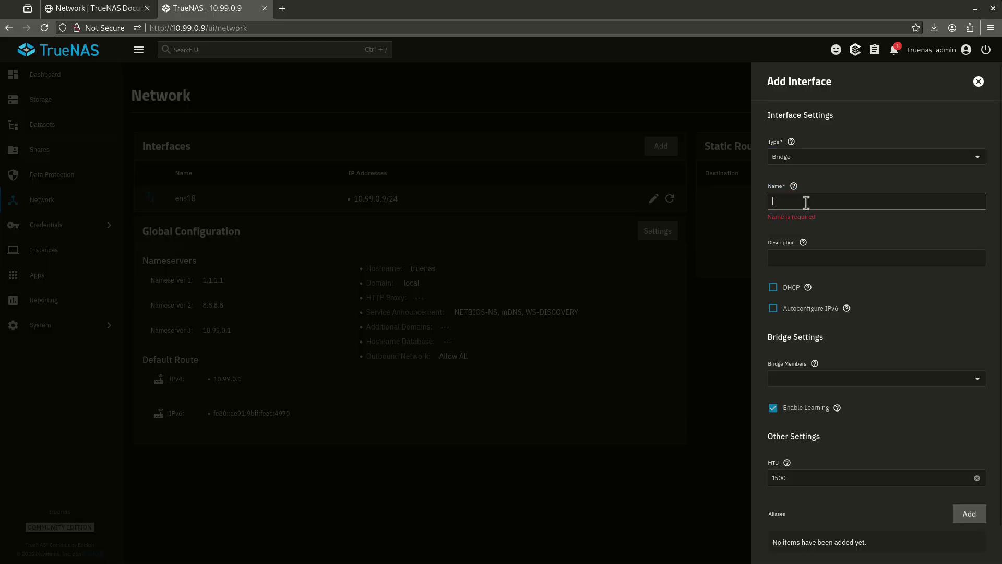
type("br")
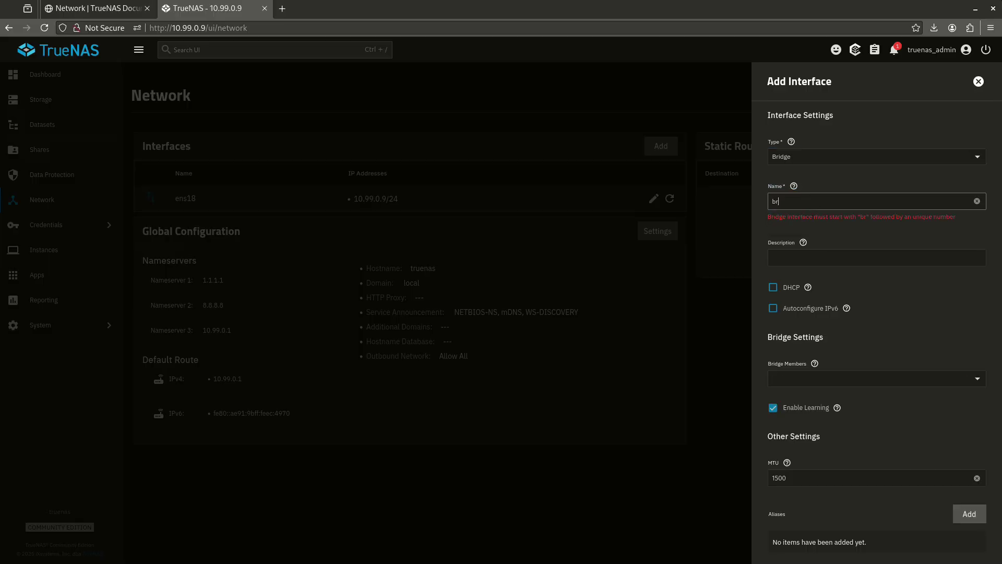
type("0")
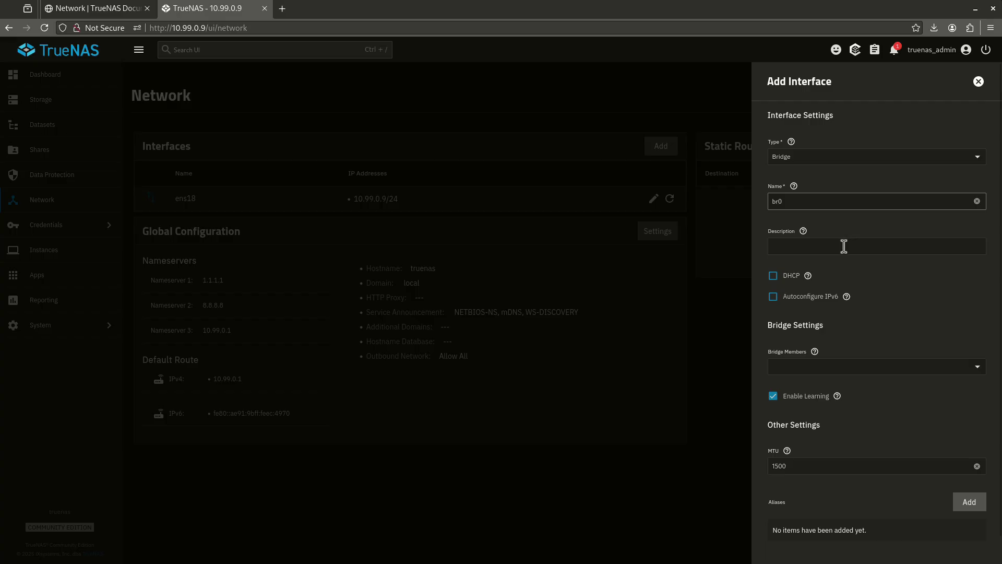
left_click(810, 372)
left_click(815, 389)
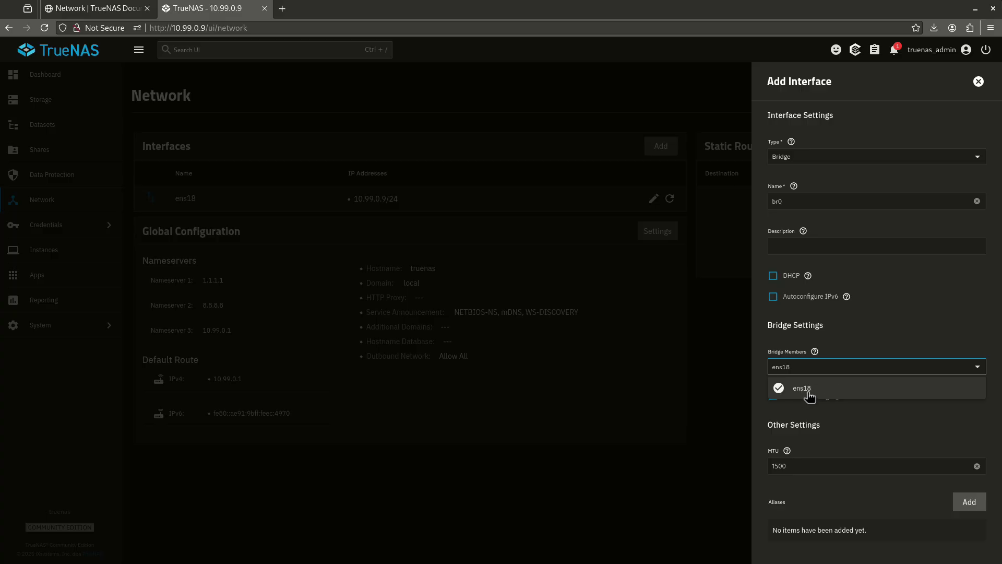
double_click(809, 390)
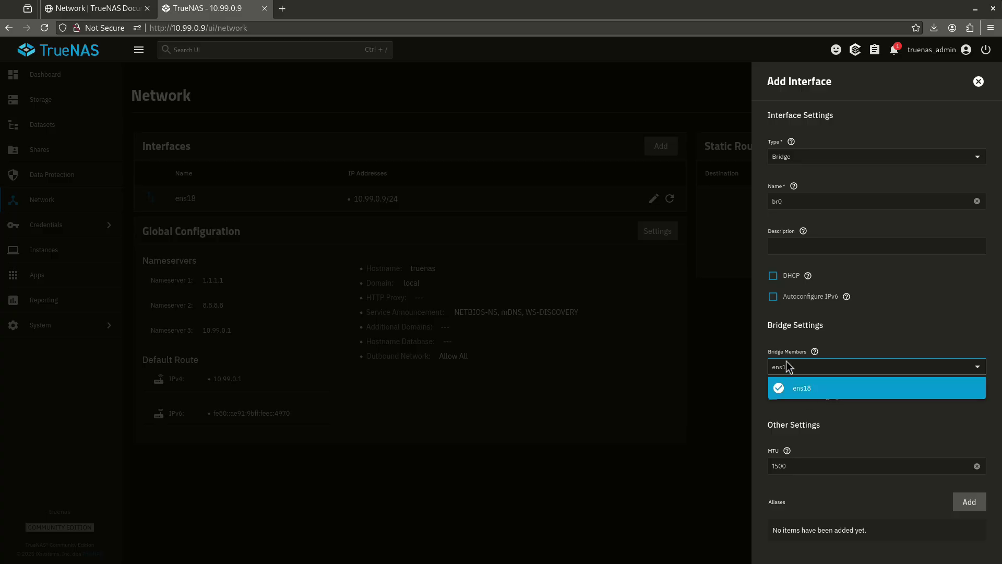
left_click(863, 411)
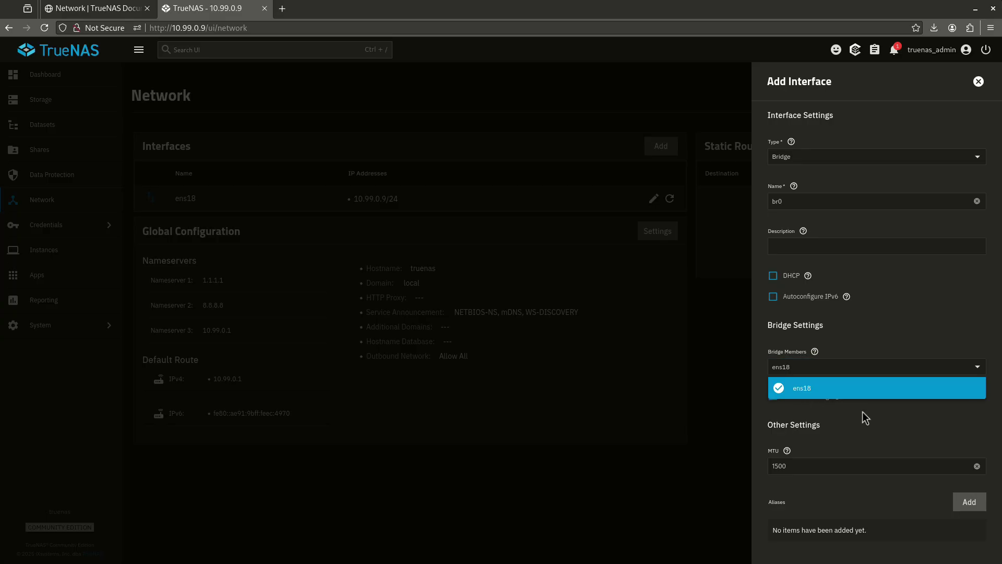
scroll(846, 397, "down", 1)
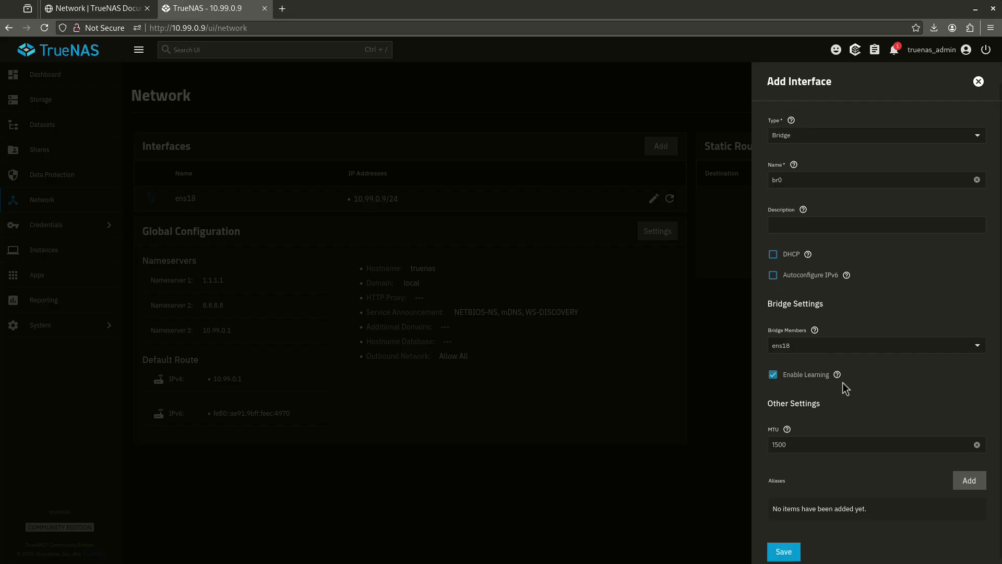
left_click(785, 551)
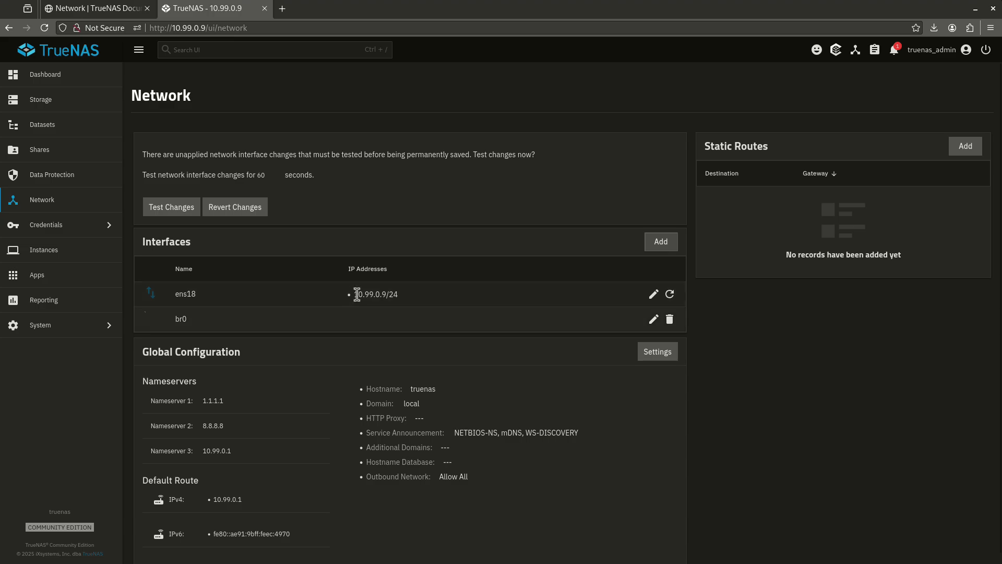
Remove the IP alias from ens18 and save it with no address
left_click(654, 295)
left_click_drag(835, 421, 756, 418)
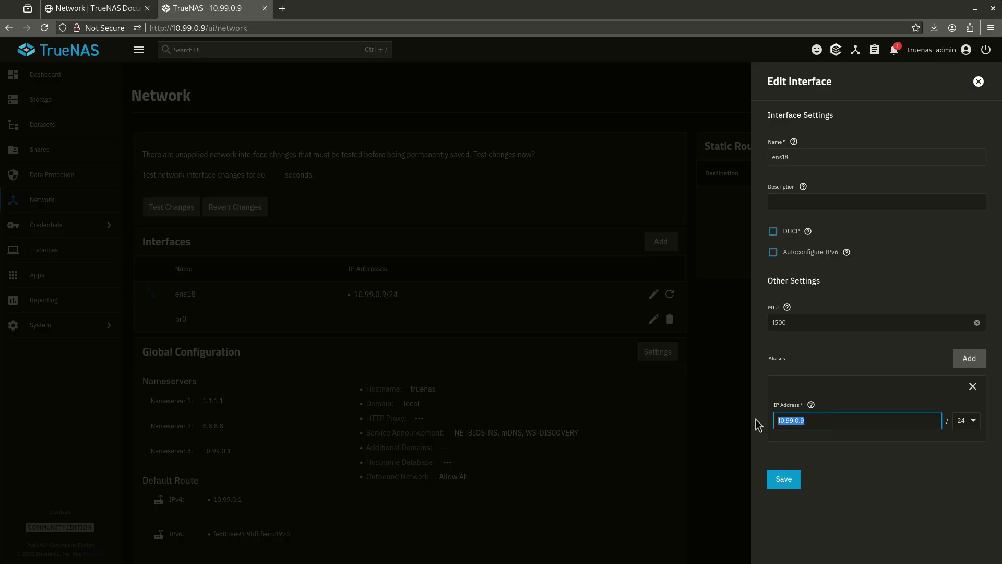
left_click(972, 386)
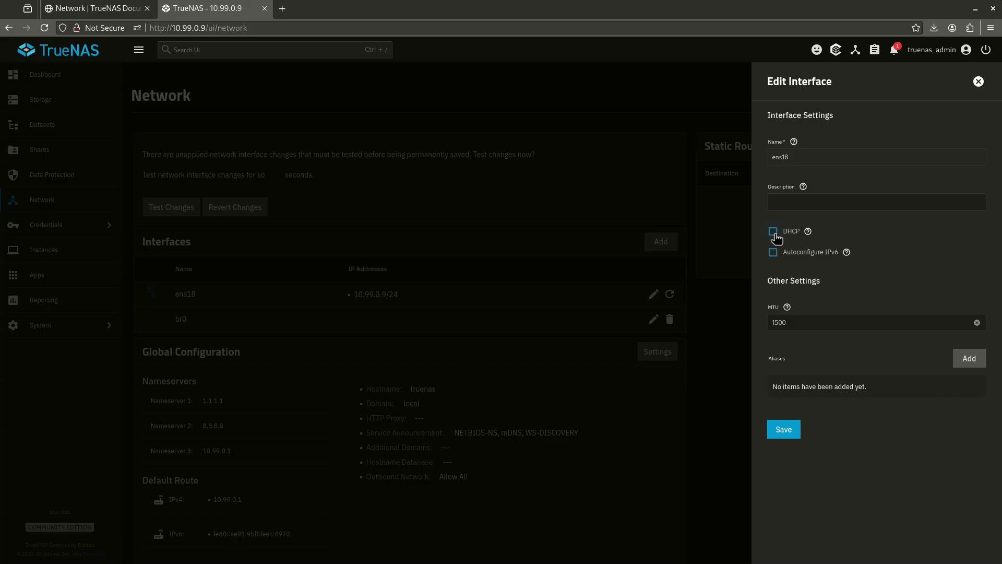
left_click(784, 429)
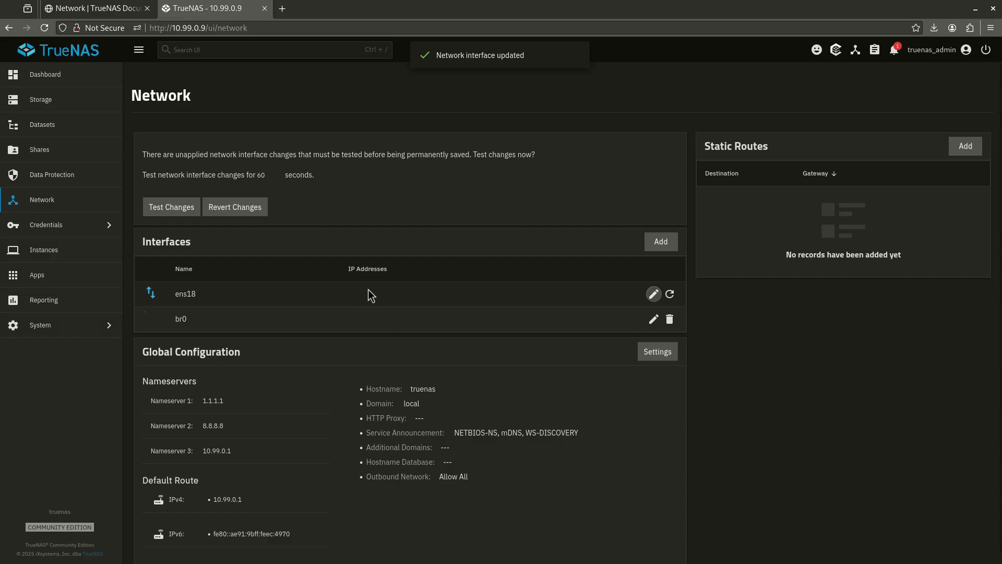
Give br0 the alias 10.99.0.9 with netmask 24 and save it
left_click(653, 319)
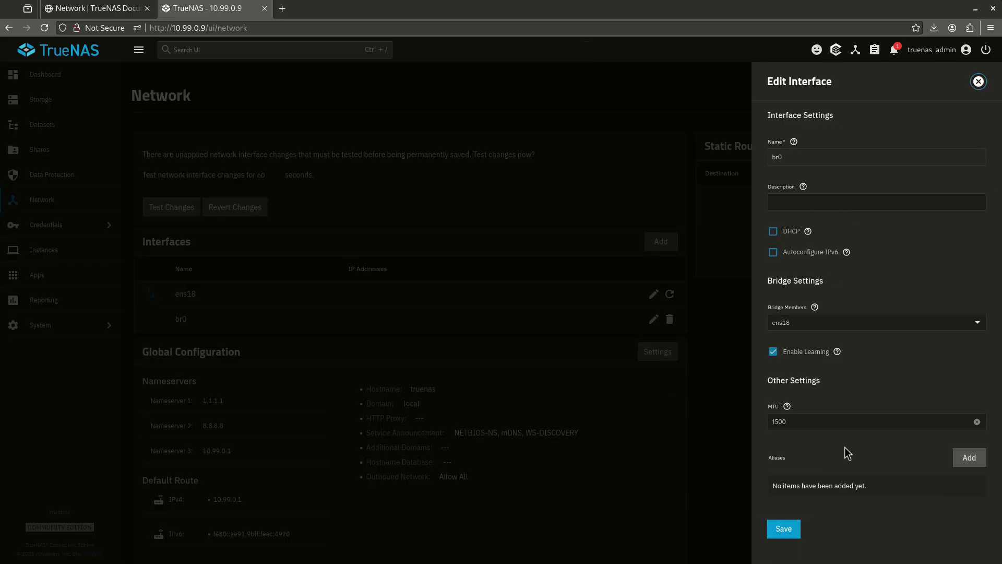
left_click(969, 458)
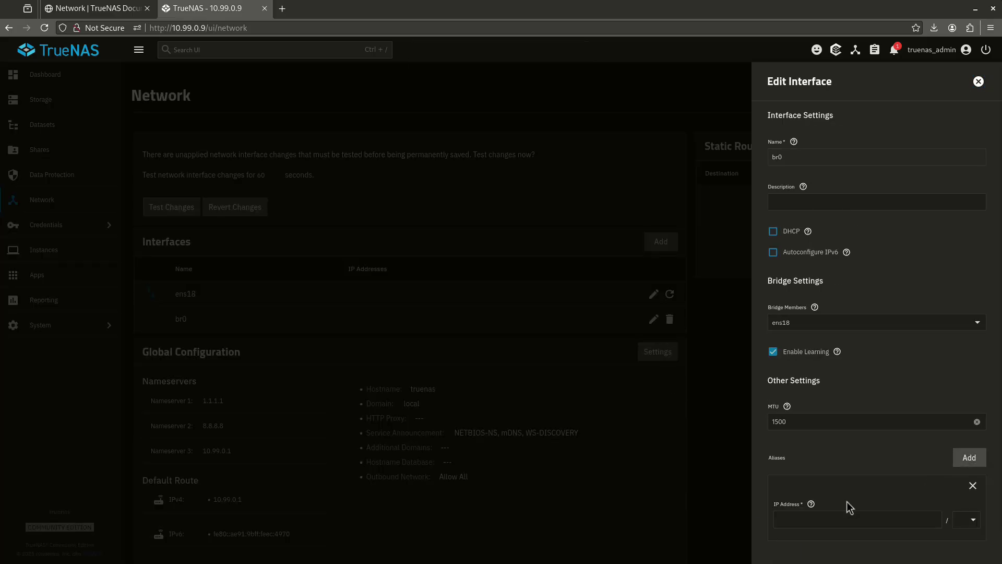
left_click(803, 521)
type("10.99.0.9")
left_click(972, 520)
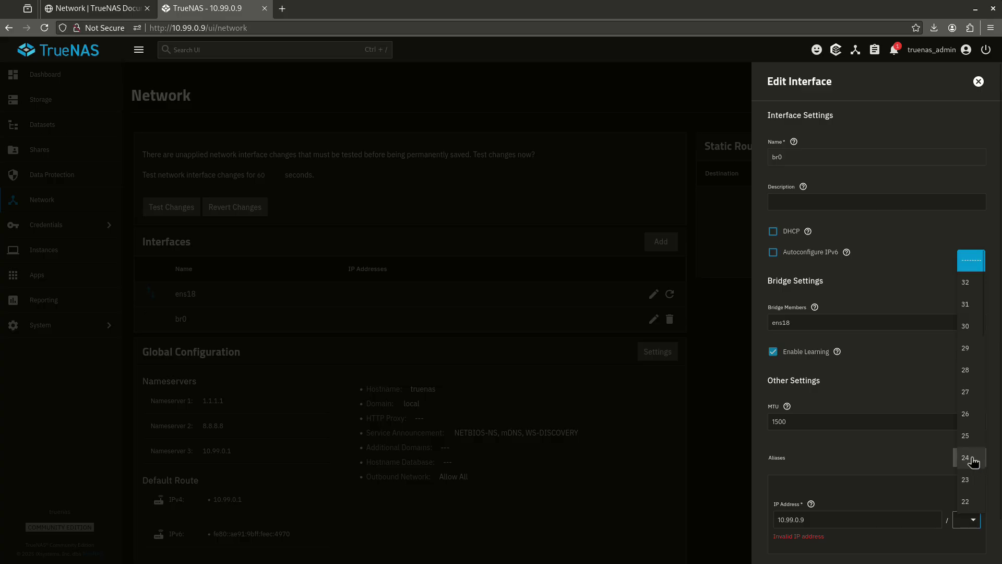
left_click(972, 457)
scroll(882, 428, "down", 1)
left_click(785, 545)
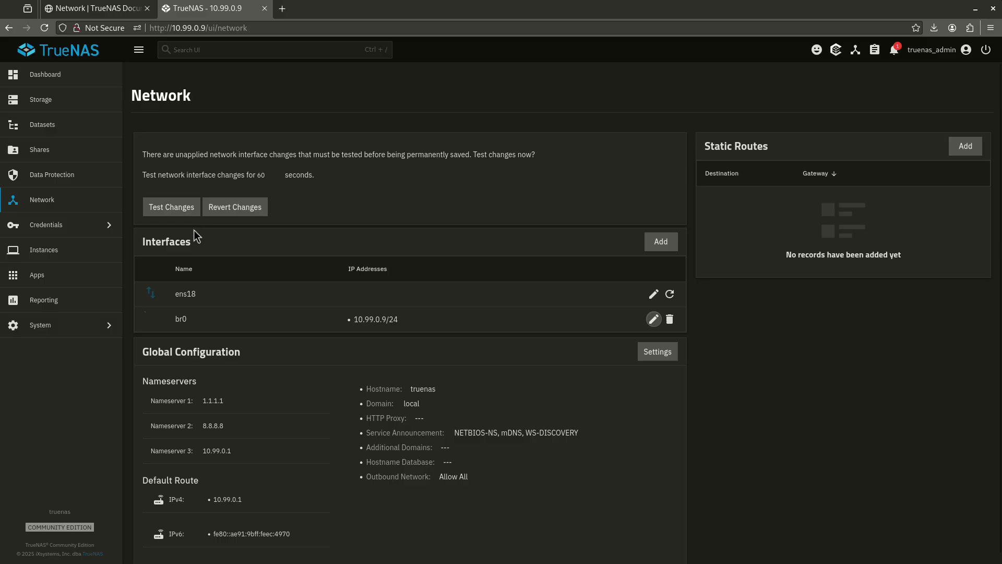
Test the pending br0 network changes with confirmation, then save them permanently
left_click(175, 208)
left_click(424, 330)
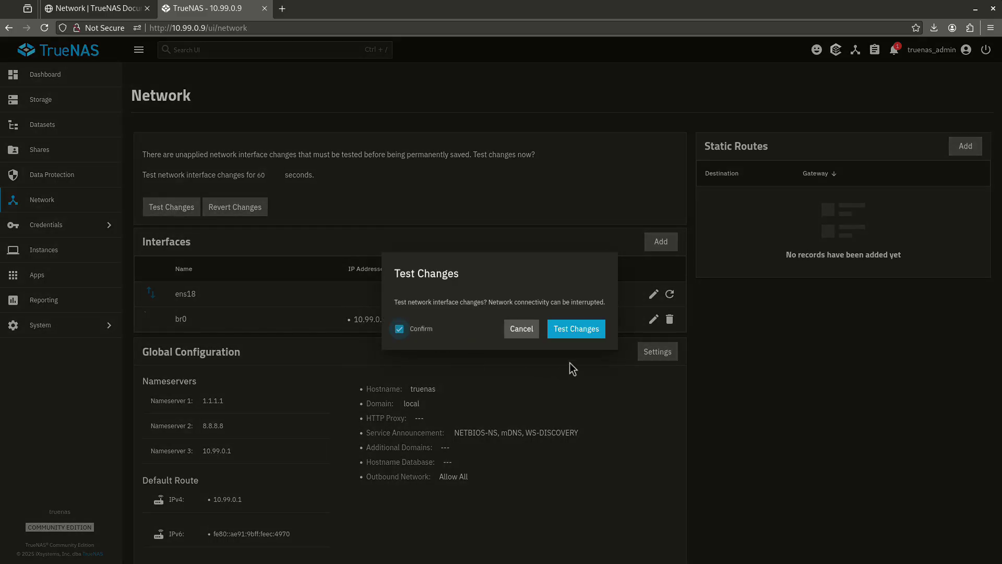
left_click(578, 330)
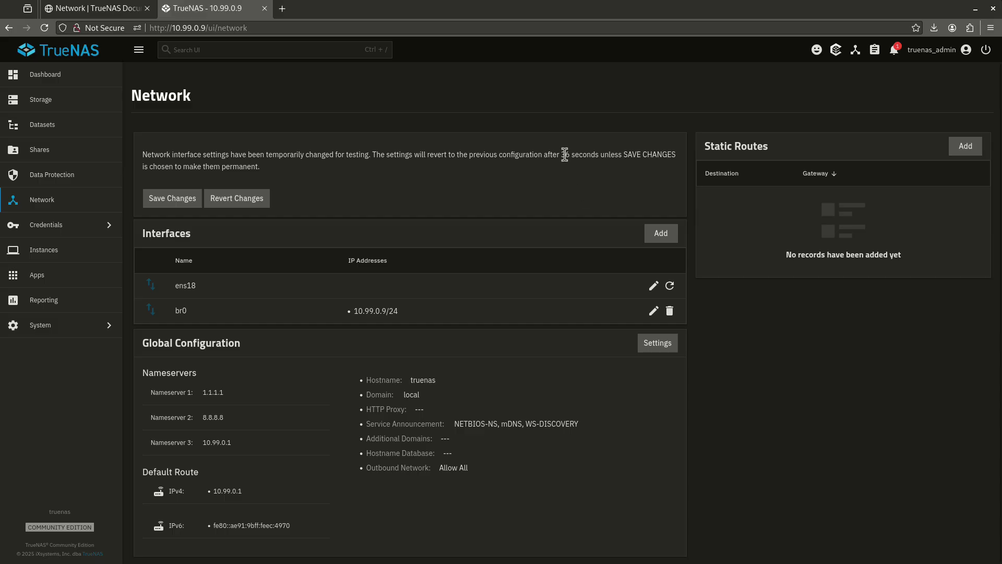
left_click(185, 200)
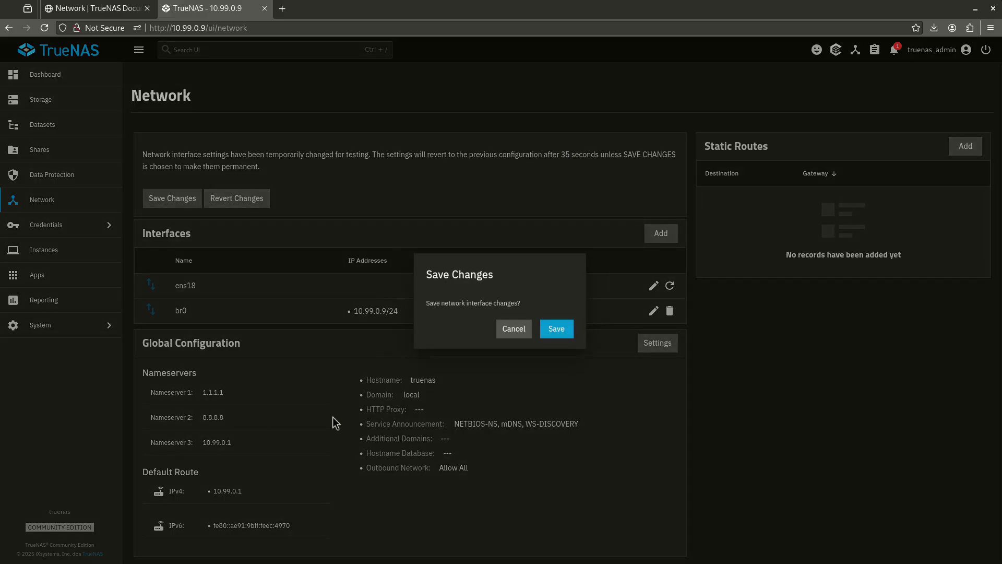
left_click(556, 332)
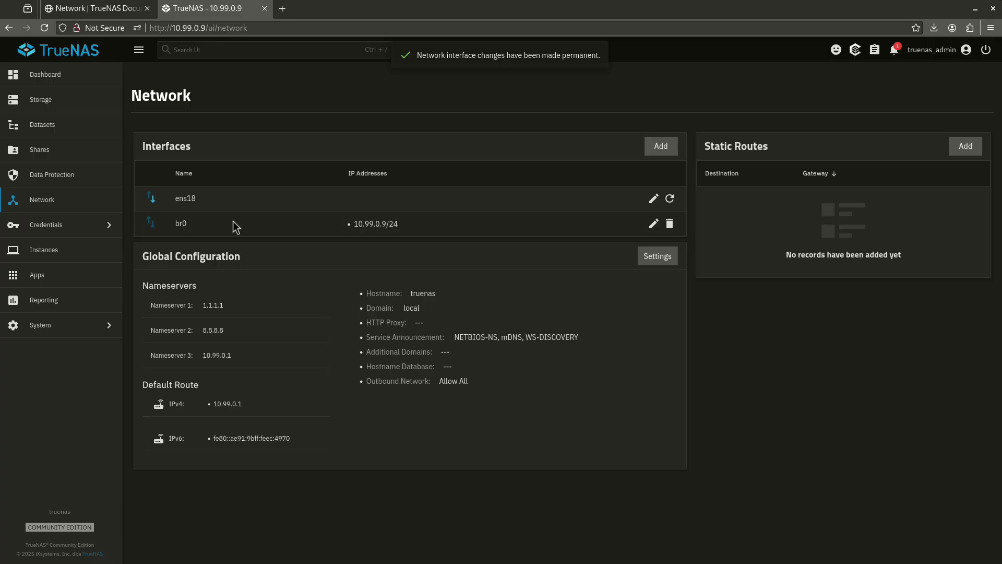
Set br0 as the default bridge in Instances Global Settings, then go back to Network
left_click(75, 257)
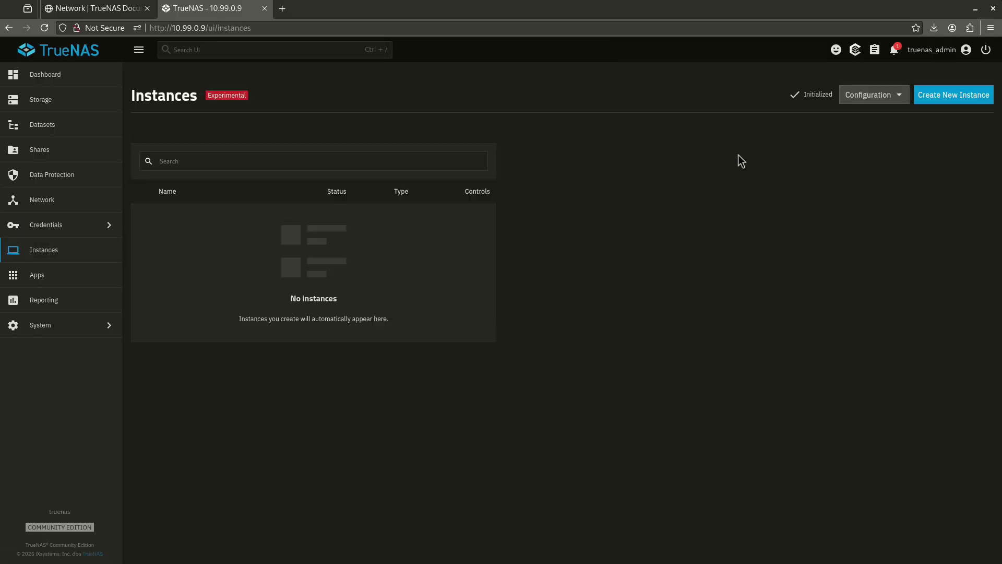
left_click(858, 100)
left_click(875, 120)
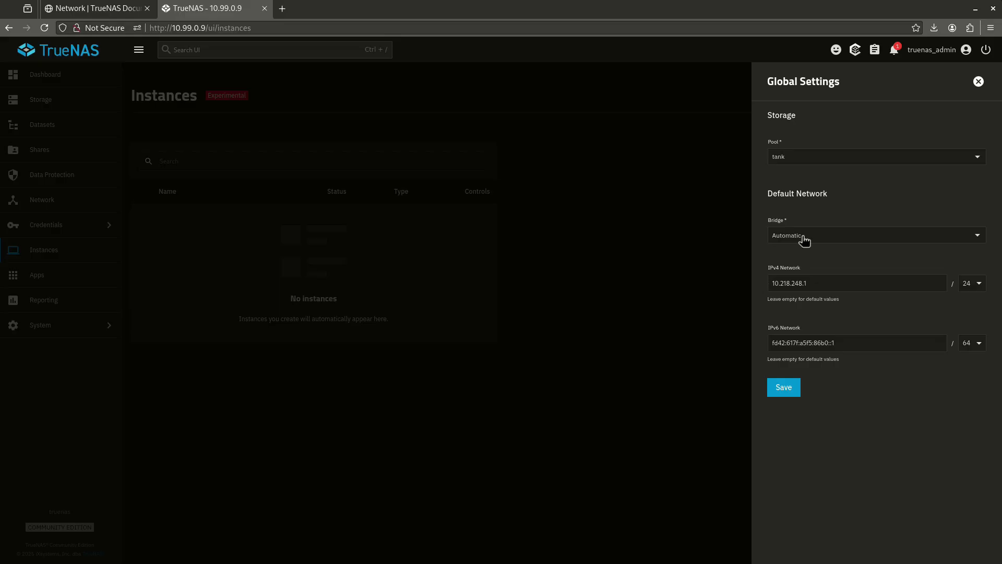
left_click(801, 240)
left_click(798, 282)
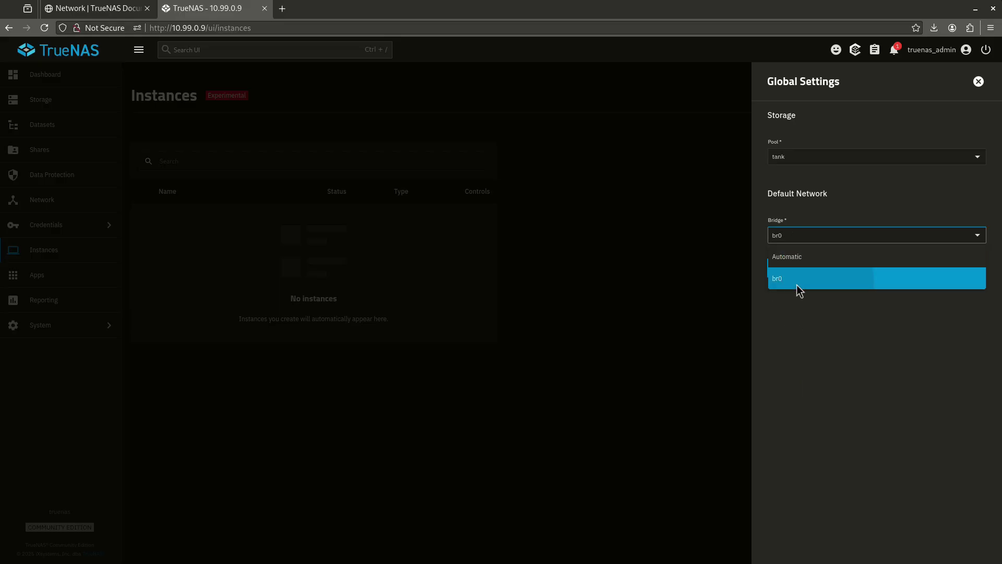
left_click(792, 276)
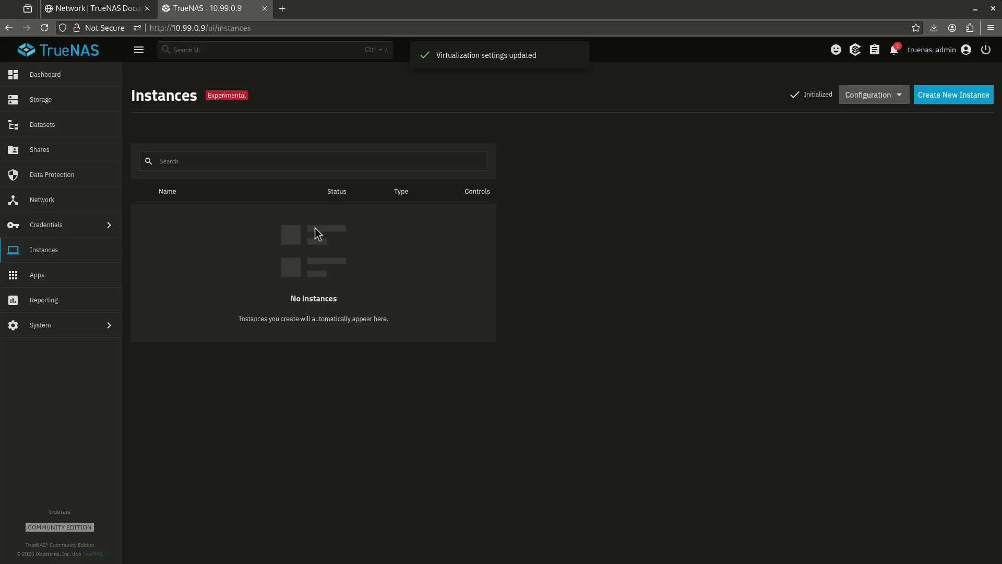
left_click(76, 199)
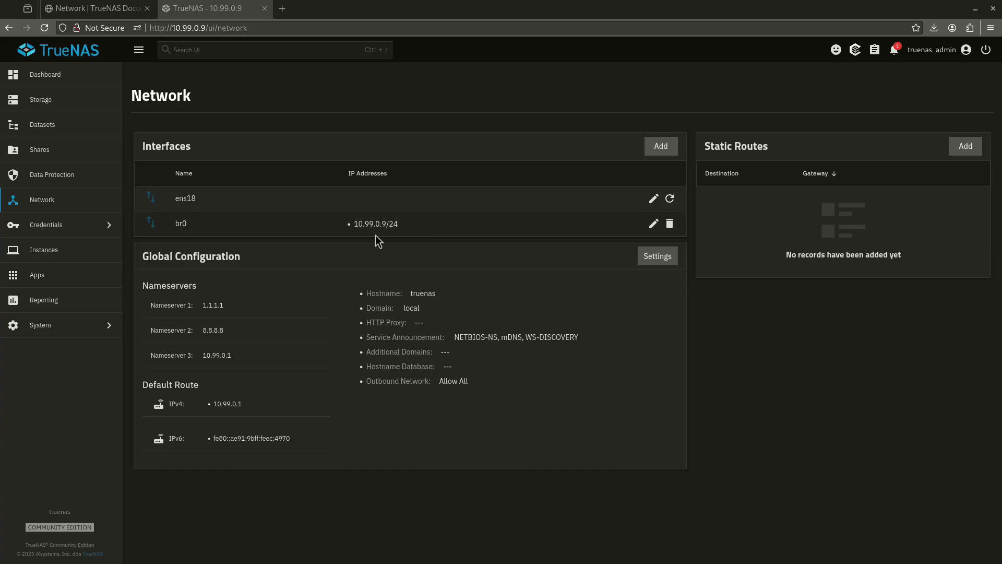
Open the Add Static Route form from the Static Routes card
left_click(966, 147)
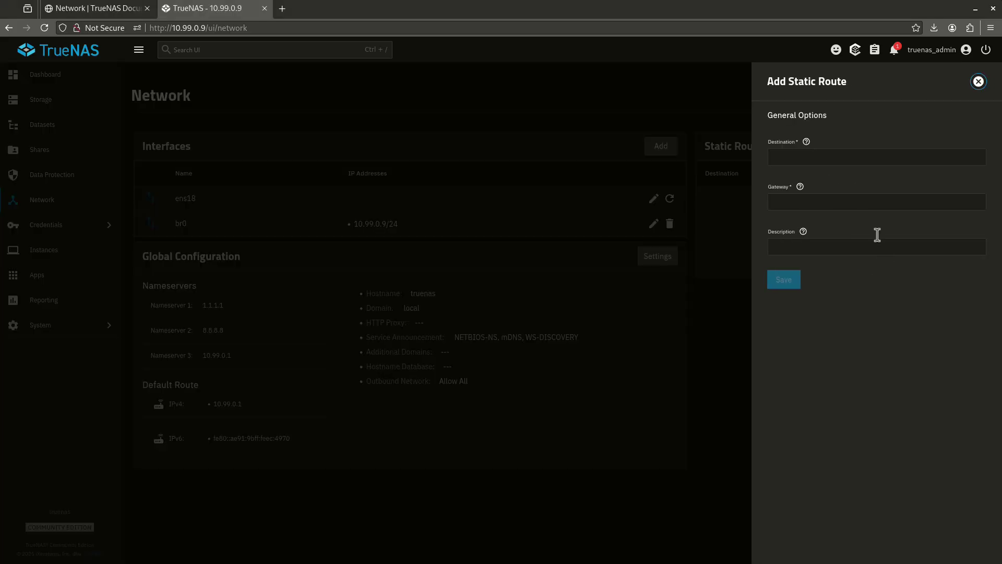
Look at the Destination and Gateway fields, then close the route form without saving
left_click(801, 160)
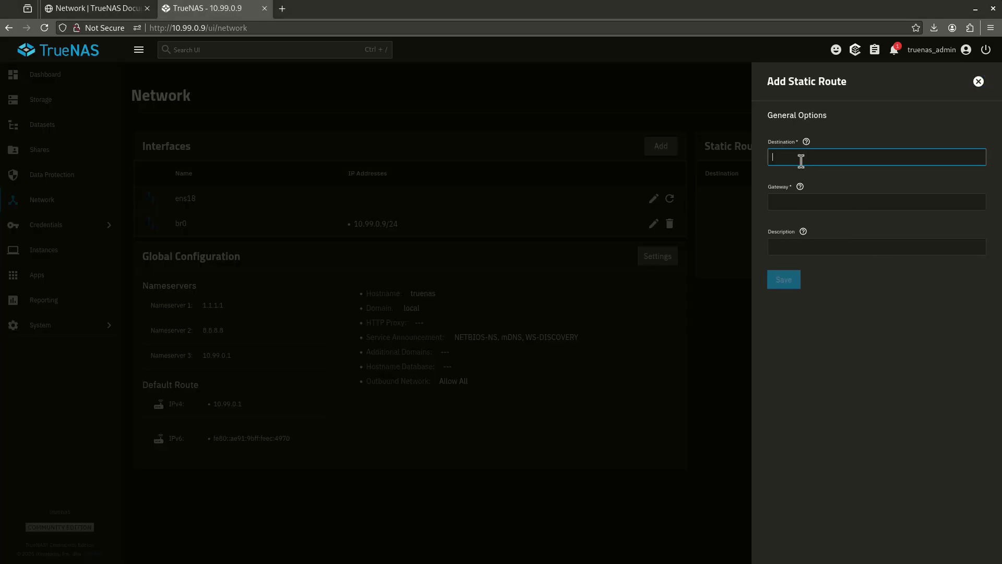
left_click(822, 201)
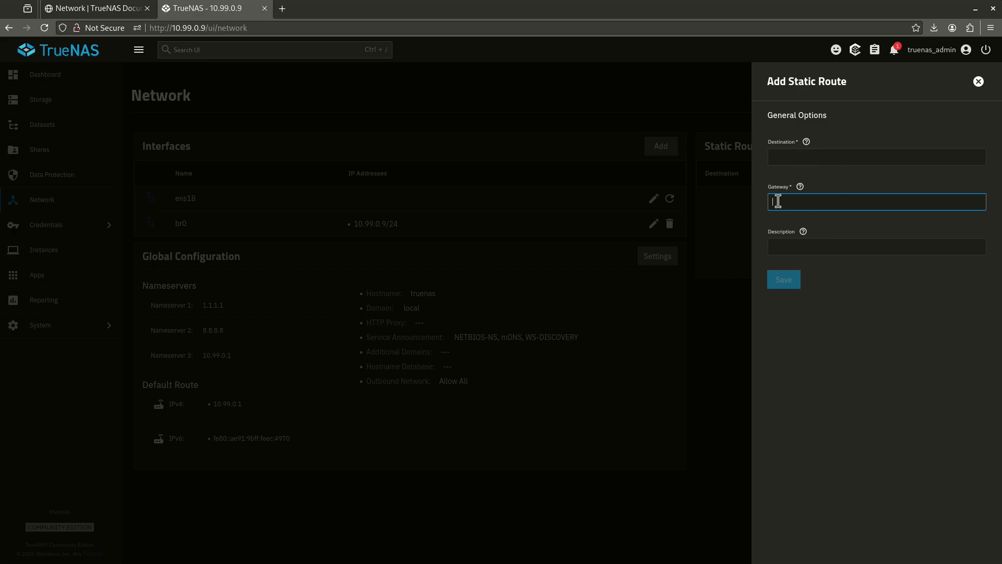
left_click(978, 83)
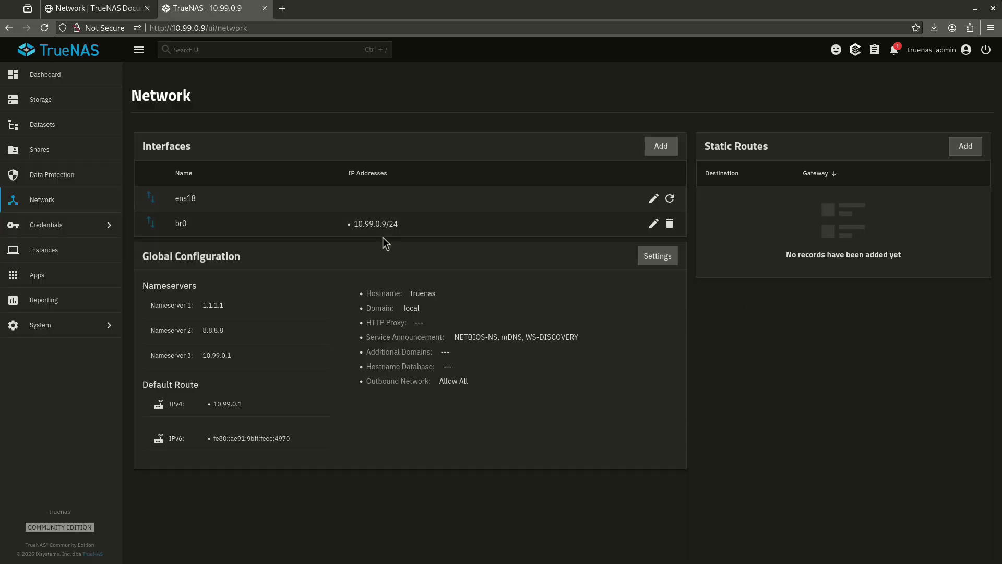
View the interface types (Bridge, Link Aggregation, VLAN) without adding one, then switch to the Network docs tab
left_click(656, 153)
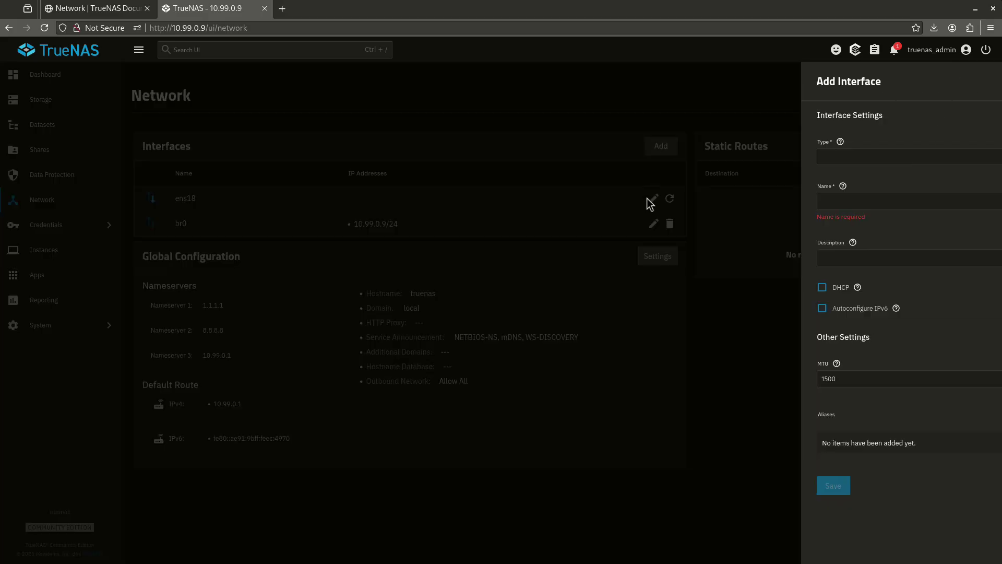
left_click(821, 165)
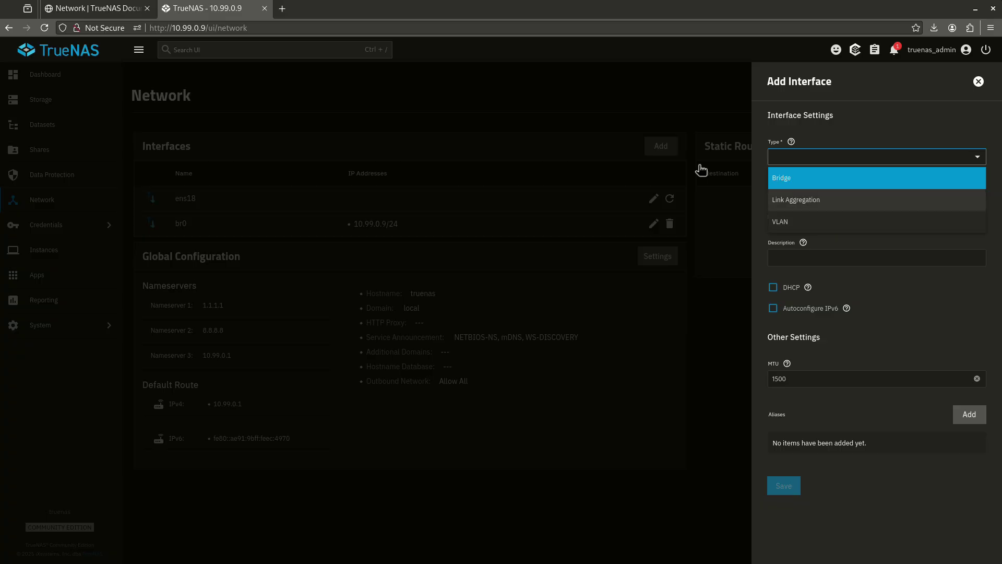
left_click(464, 116)
left_click(65, 12)
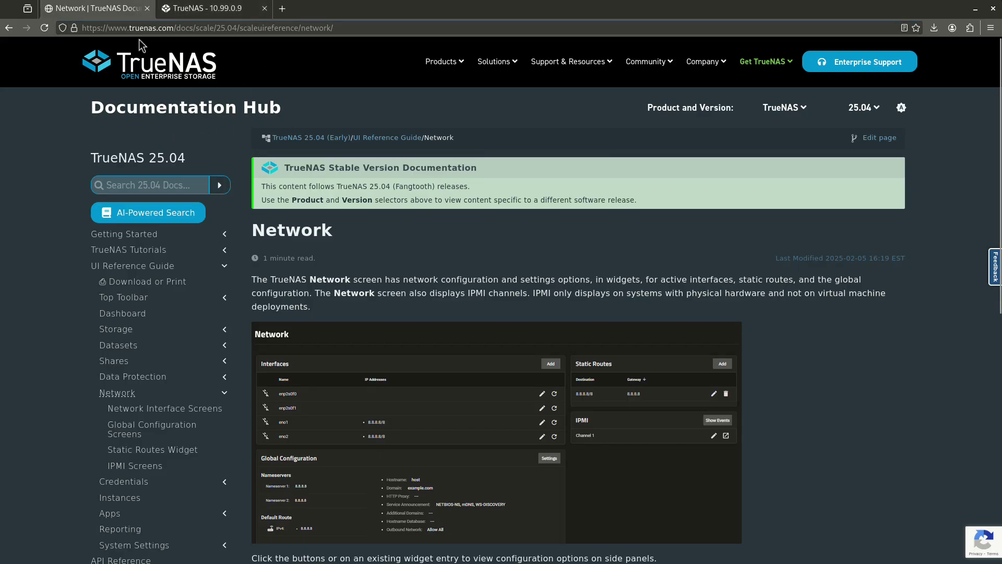
Open the Network Interface Screens documentation article and read down through its settings sections
scroll(309, 249, "down", 6)
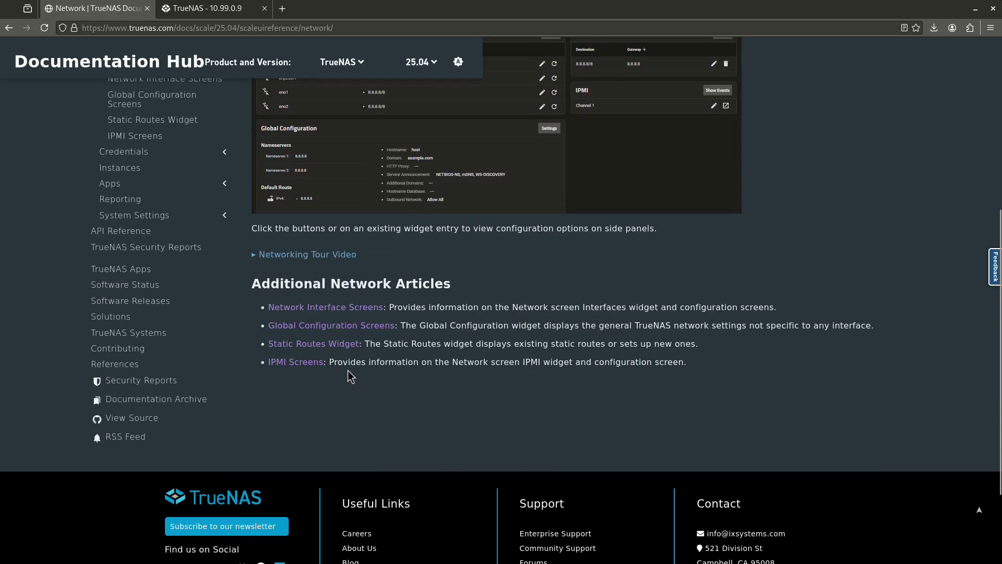
left_click(325, 309)
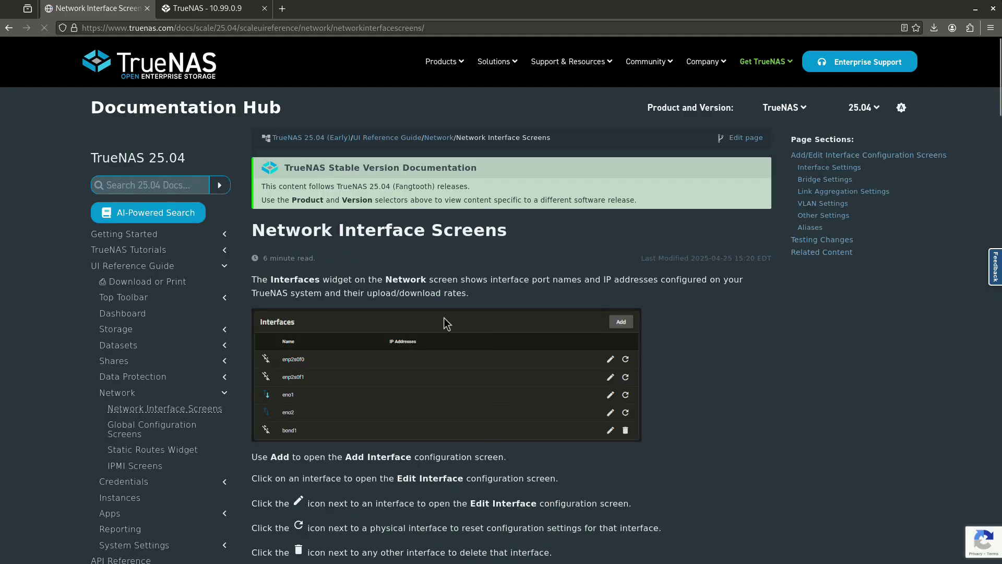
scroll(459, 368, "down", 15)
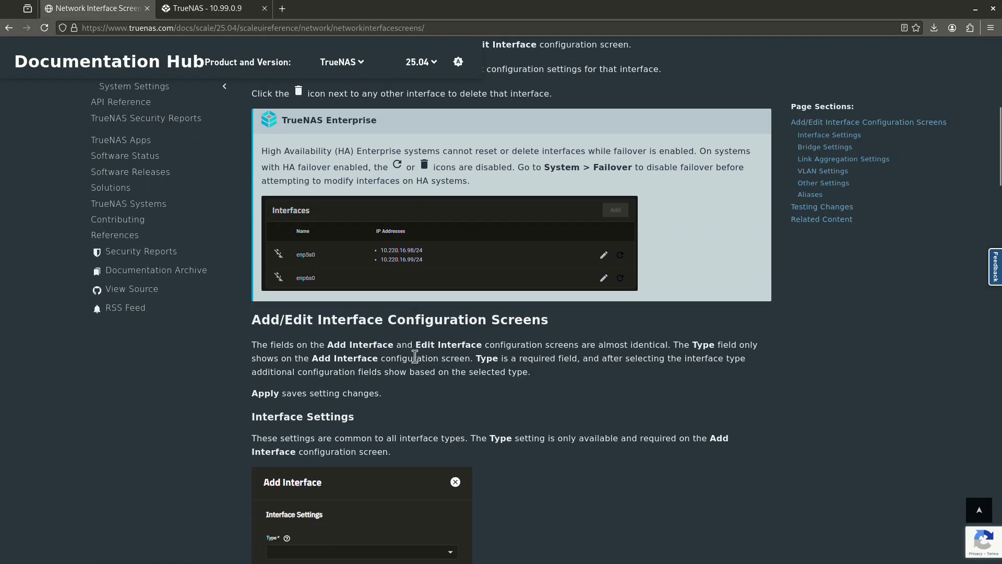
scroll(412, 333, "down", 10)
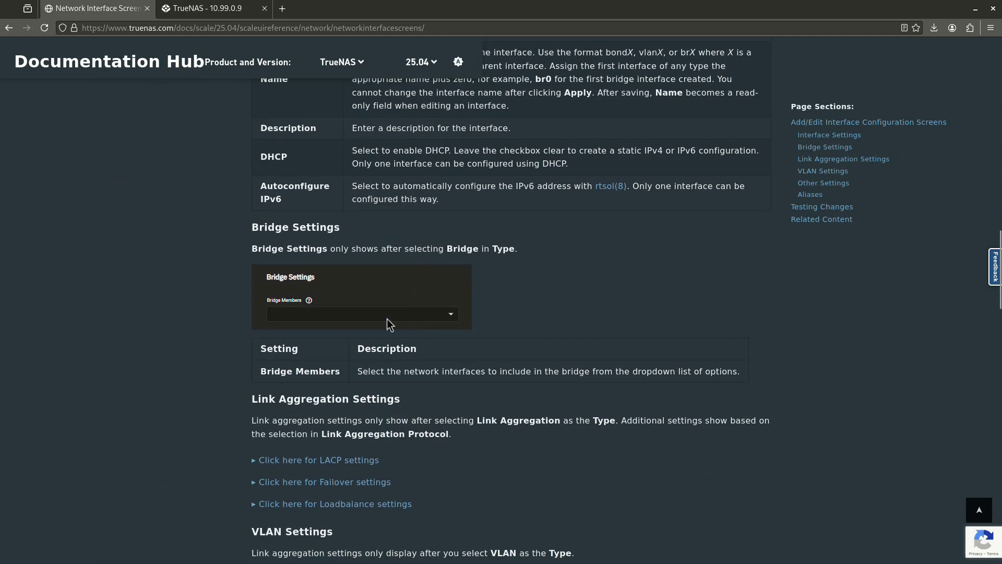
scroll(388, 330, "down", 2)
scroll(292, 373, "down", 4)
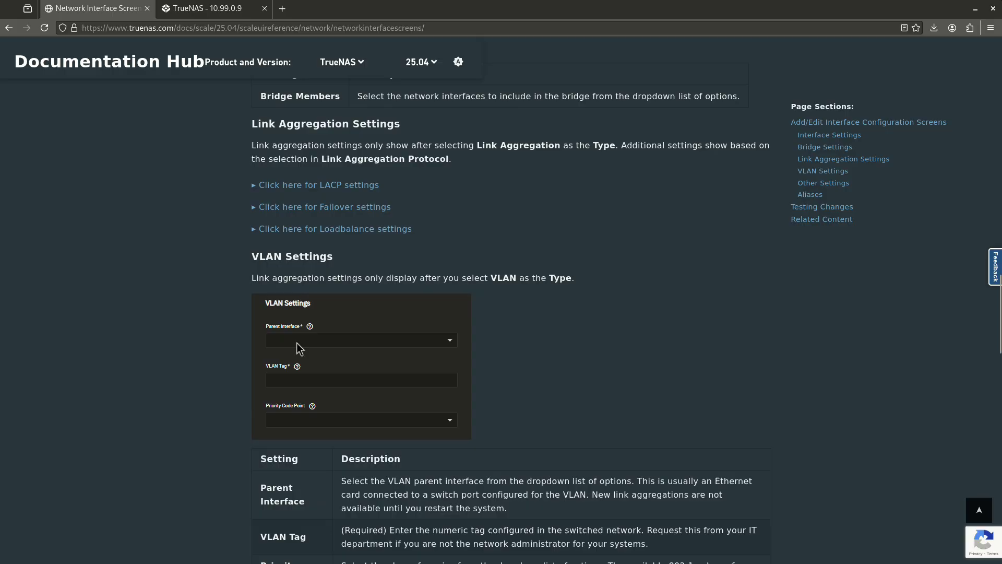
scroll(313, 271, "down", 4)
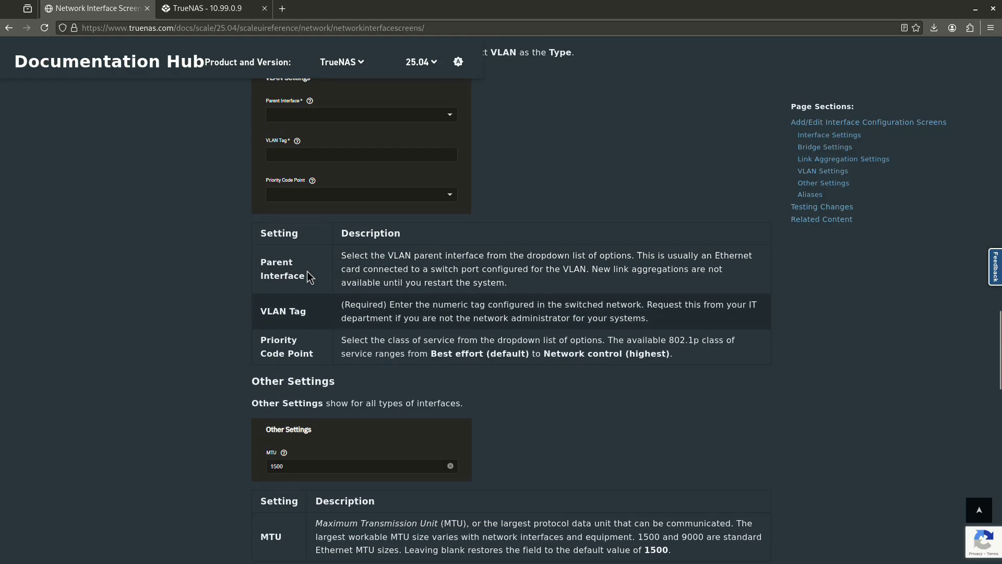
scroll(303, 270, "up", 5)
scroll(345, 256, "up", 3)
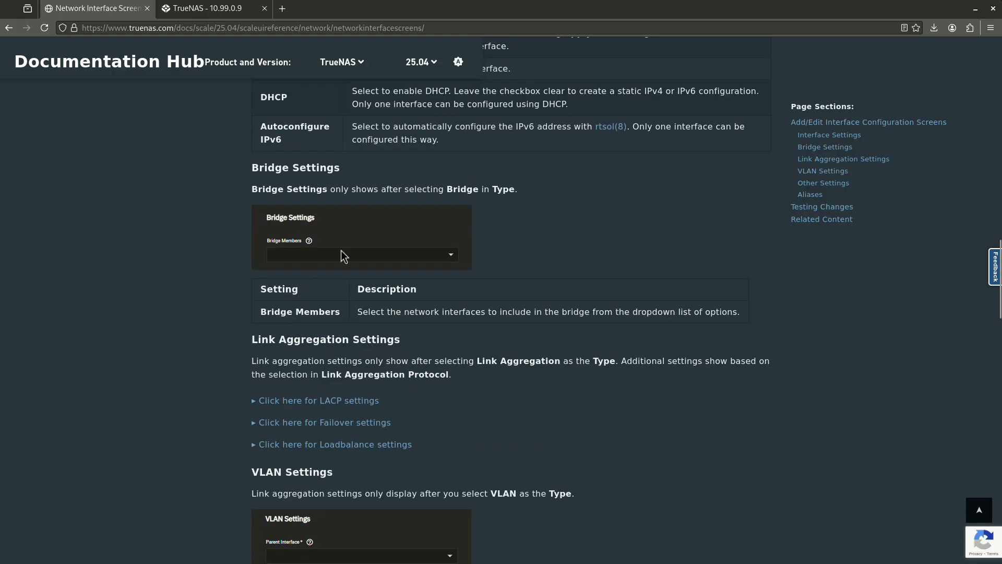
scroll(338, 402, "down", 6)
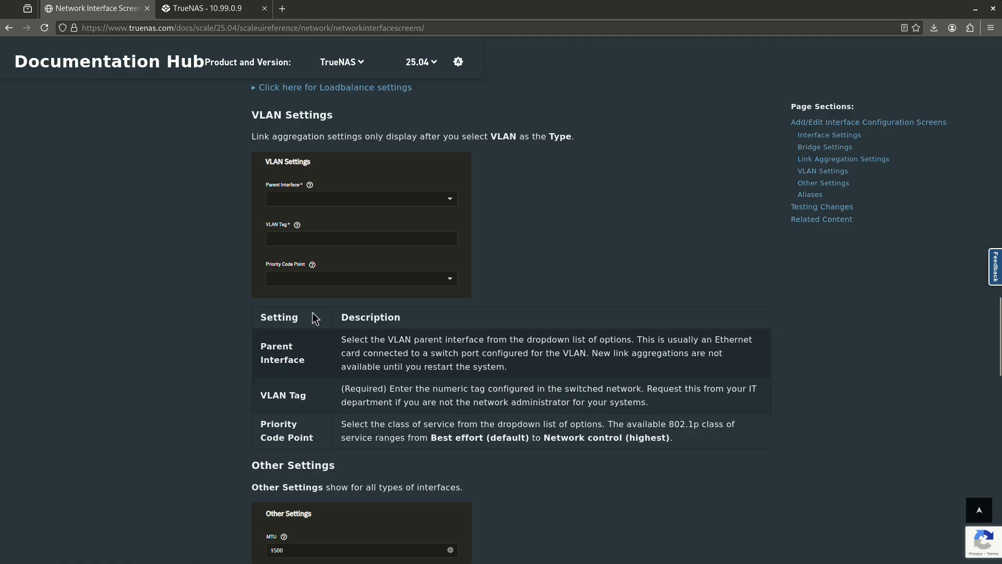
Set the new TrueNAS interface's Type to VLAN, then return to the documentation
left_click(193, 8)
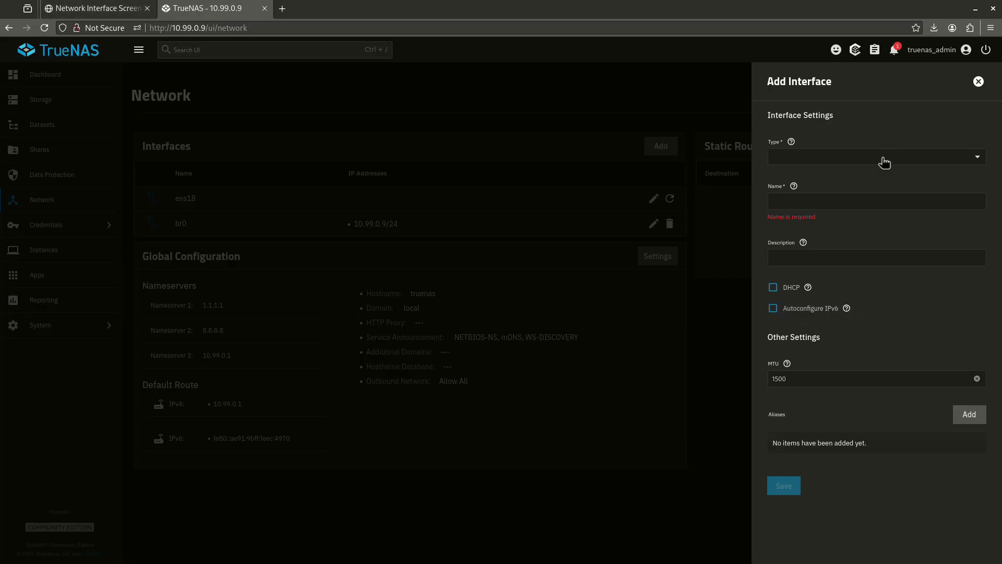
left_click(838, 156)
left_click(808, 224)
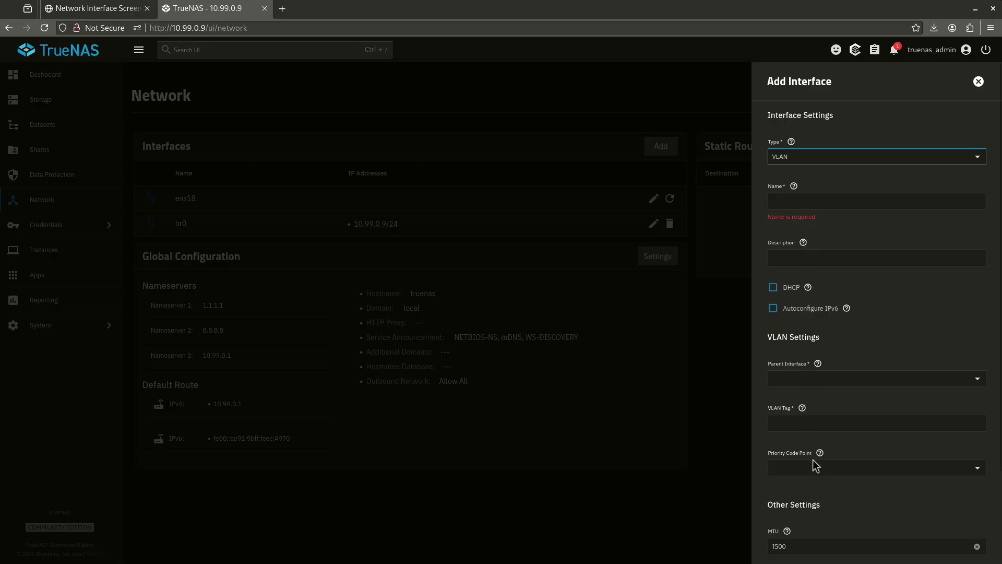
left_click(99, 8)
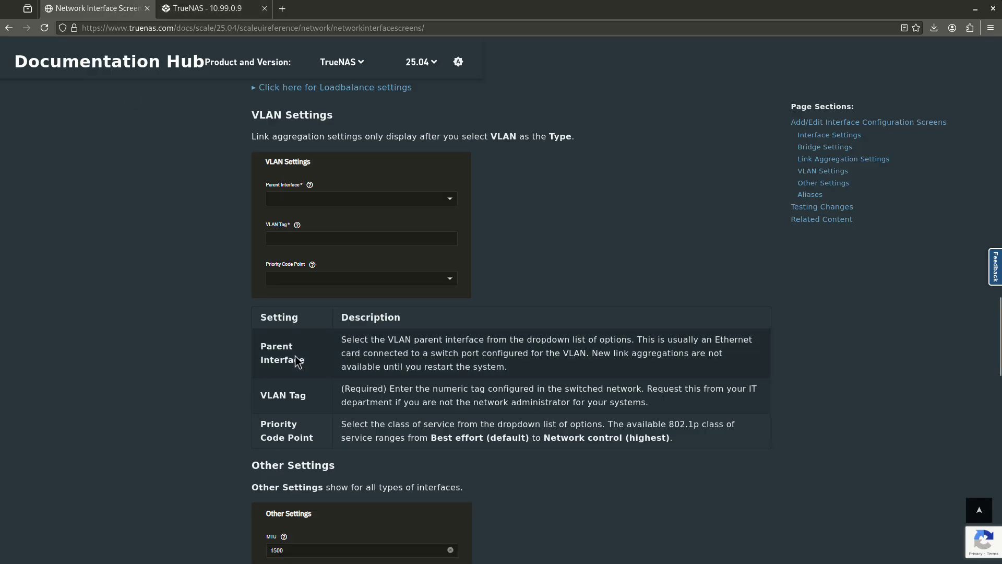
Read the Parent Interface description, then scroll up to the Link Aggregation Settings section
left_click_drag(354, 339, 478, 340)
left_click(560, 342)
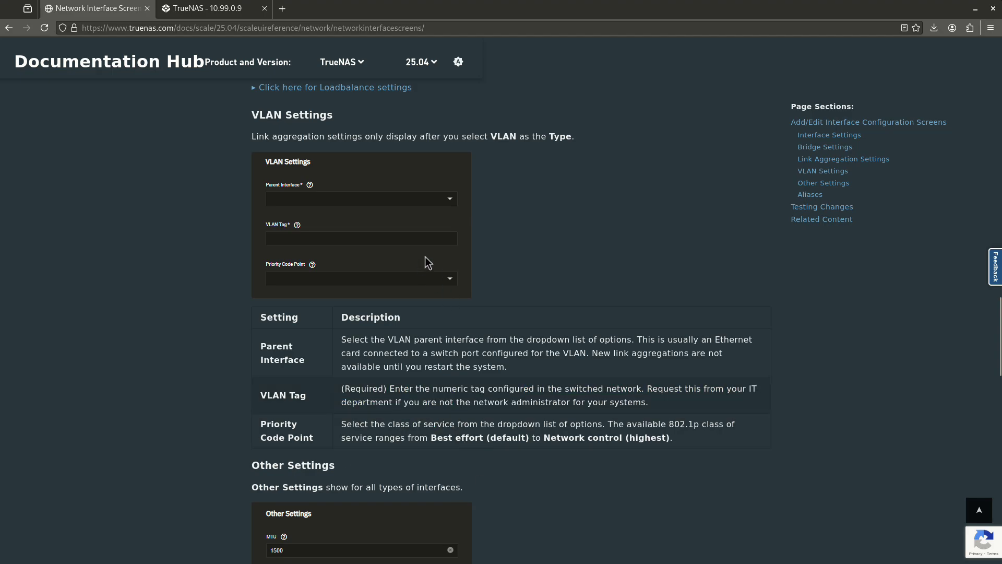
scroll(408, 329, "up", 4)
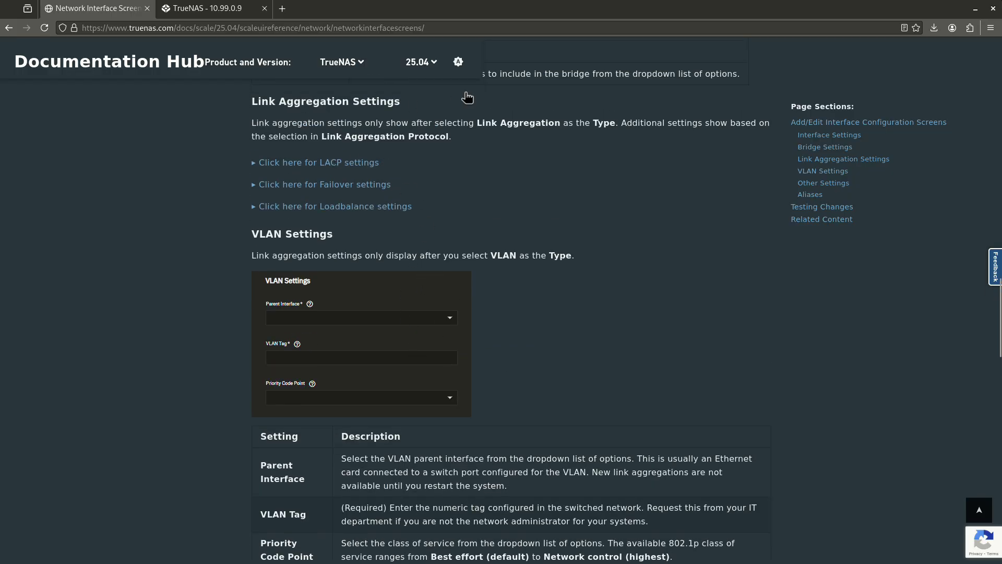
scroll(380, 324, "up", 4)
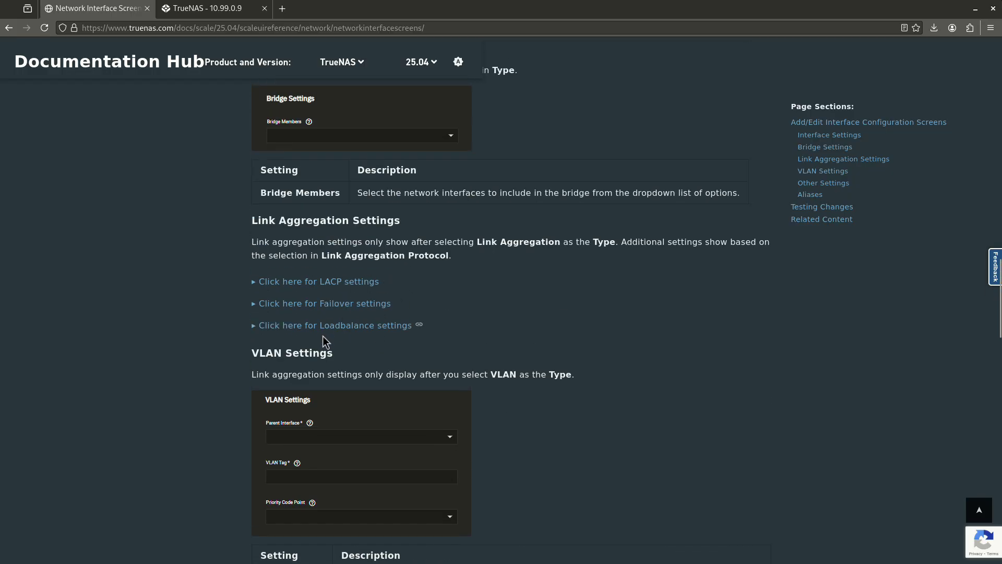
scroll(334, 235, "up", 6)
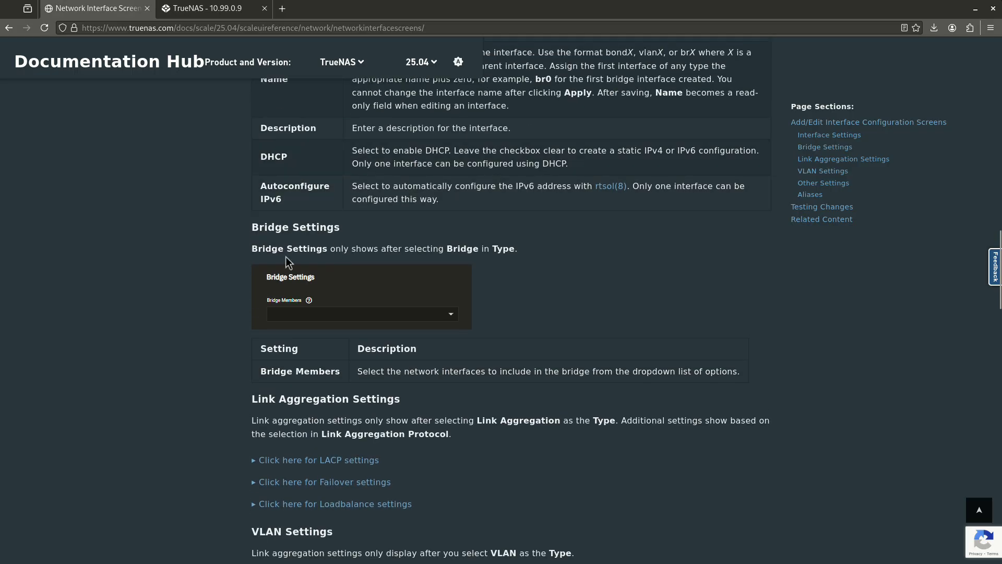
scroll(322, 431, "down", 6)
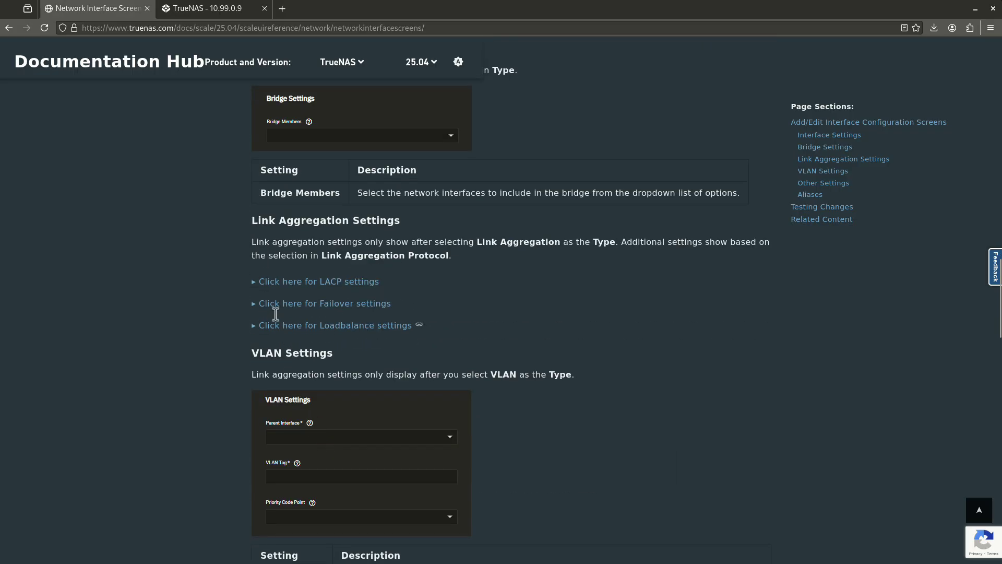
Expand the Loadbalance link aggregation settings and read through its table
left_click(279, 325)
scroll(303, 403, "down", 2)
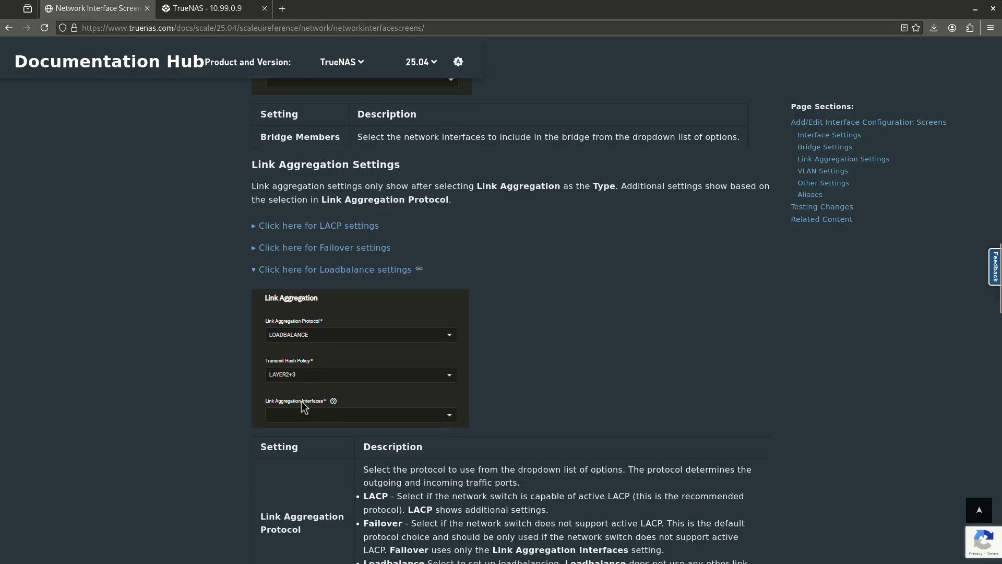
scroll(412, 470, "down", 4)
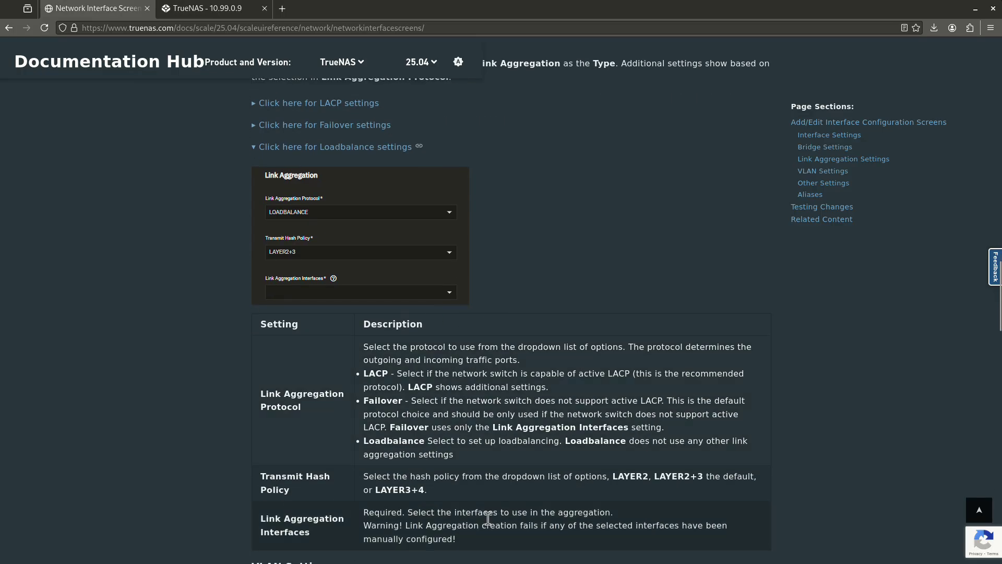
scroll(487, 519, "down", 4)
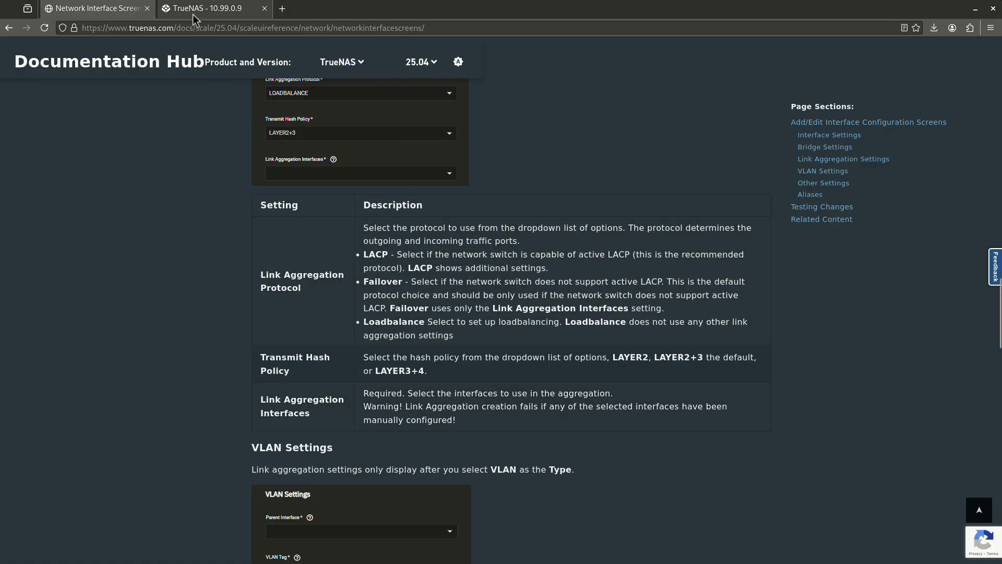
left_click(189, 13)
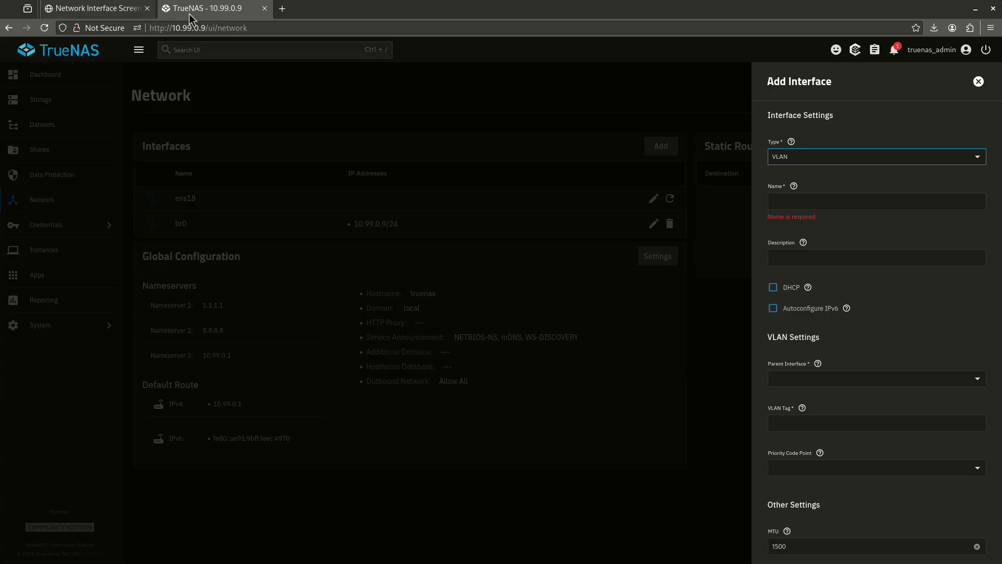
Discard the unsaved VLAN interface, then review the br0 bridge and nameserver entries on the Network page
left_click(978, 82)
left_click(566, 331)
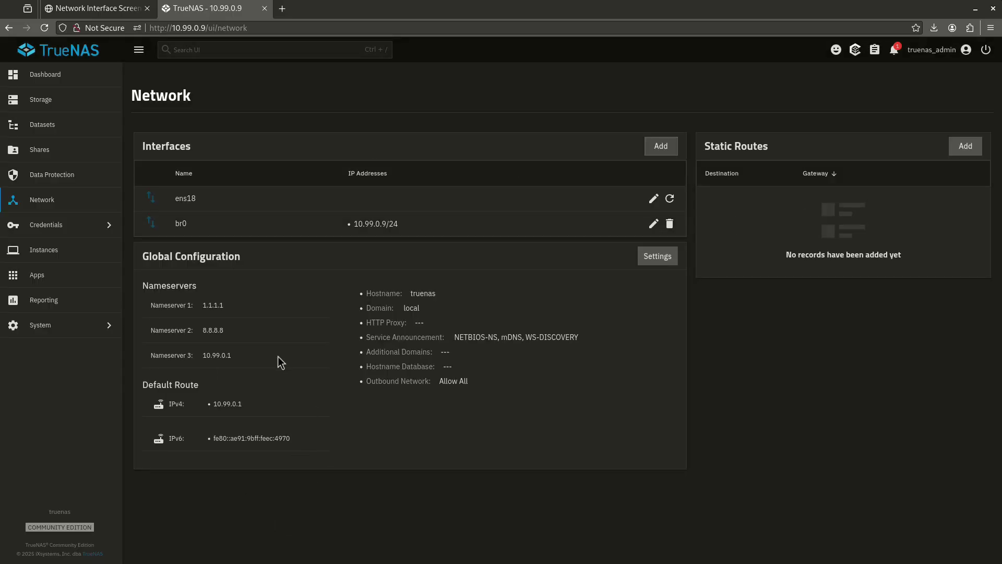
left_click(202, 222)
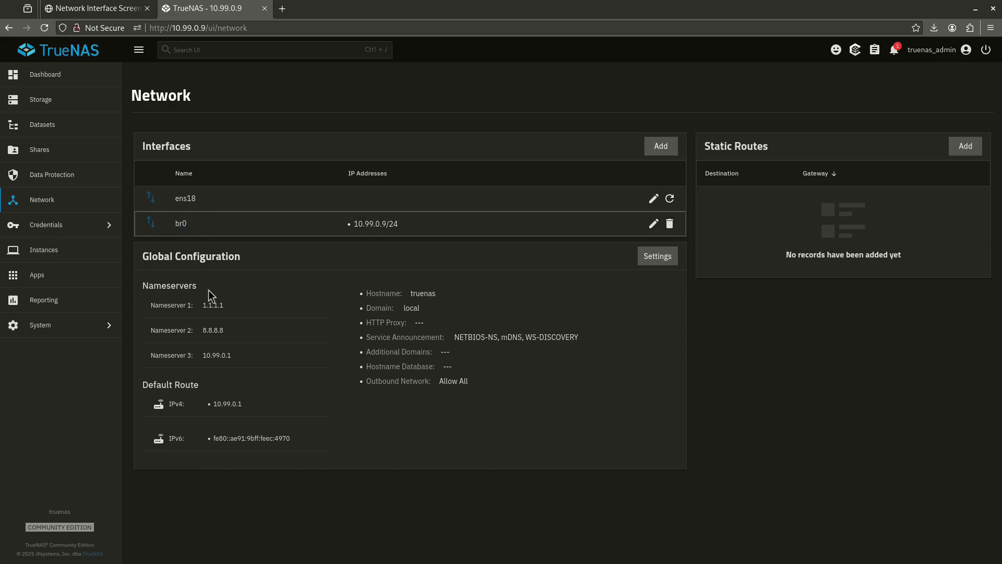
left_click_drag(206, 308, 220, 351)
left_click(231, 385)
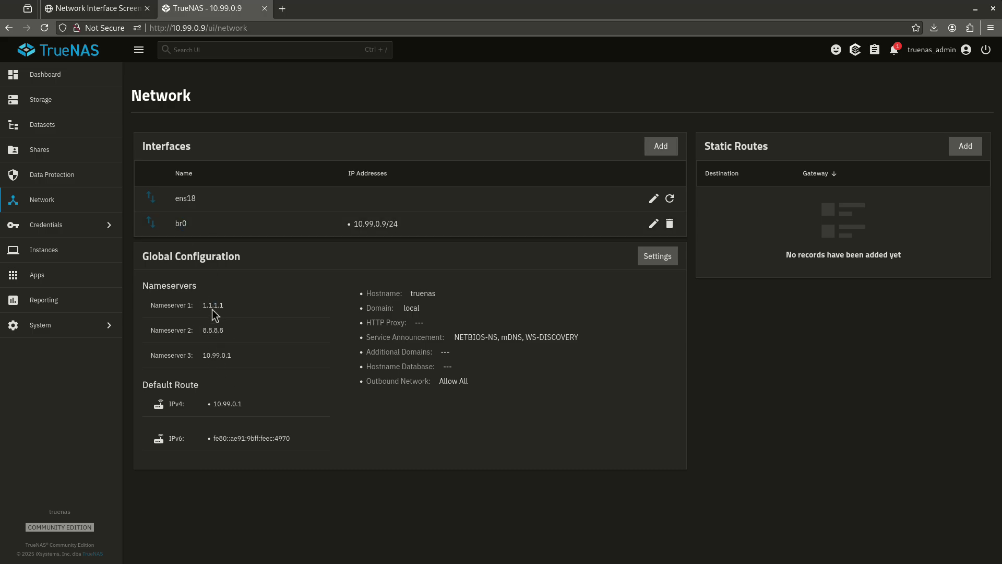